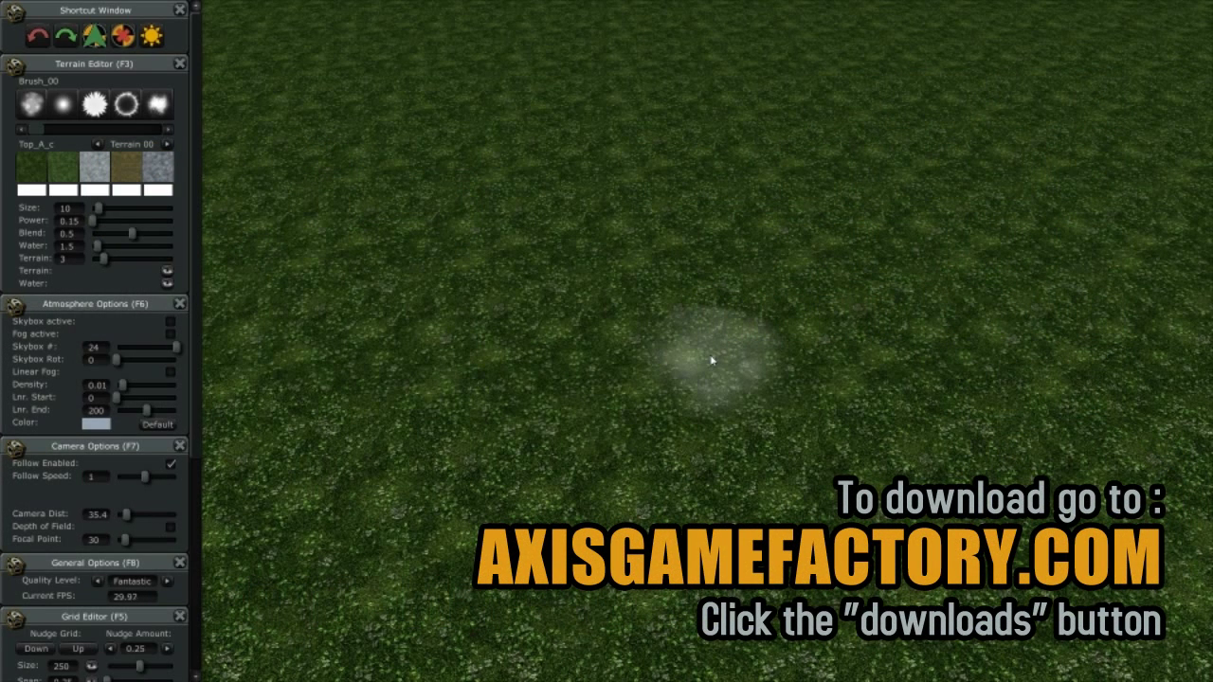
# - Float the Terrain Editor, Atmosphere, General and Grid Editor panels out of the sidebar
pyautogui.moveTo(52, 63); pyautogui.dragTo(767, 233)
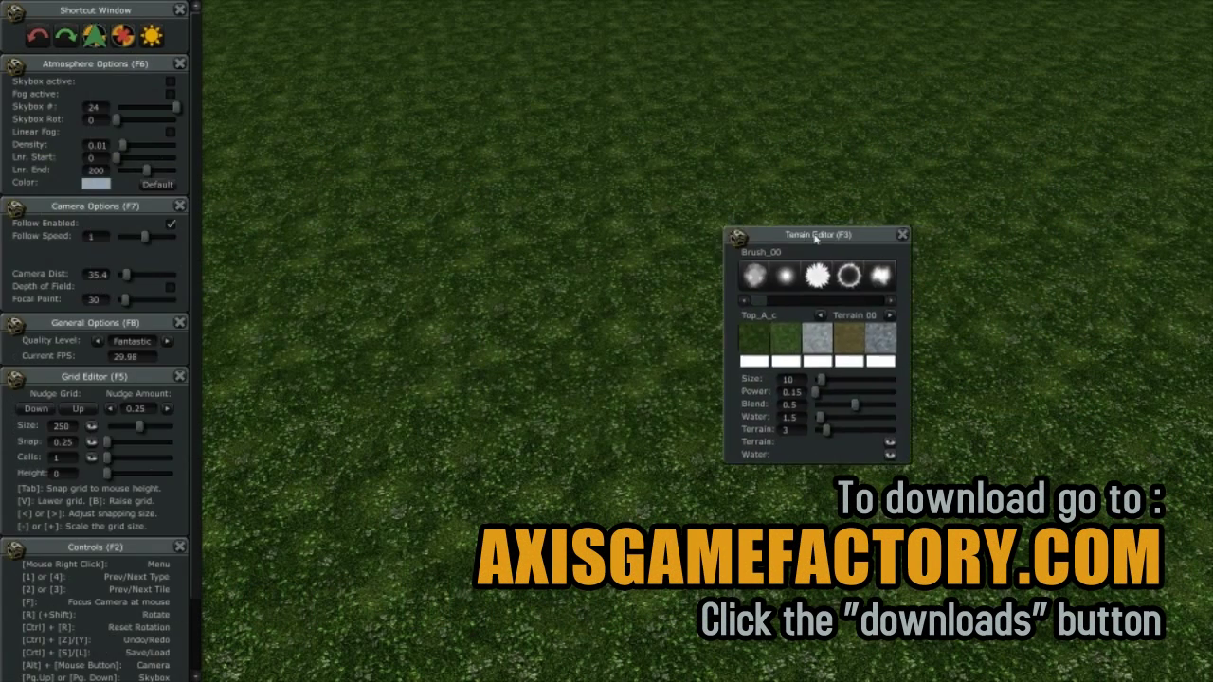
pyautogui.moveTo(121, 68); pyautogui.dragTo(455, 139)
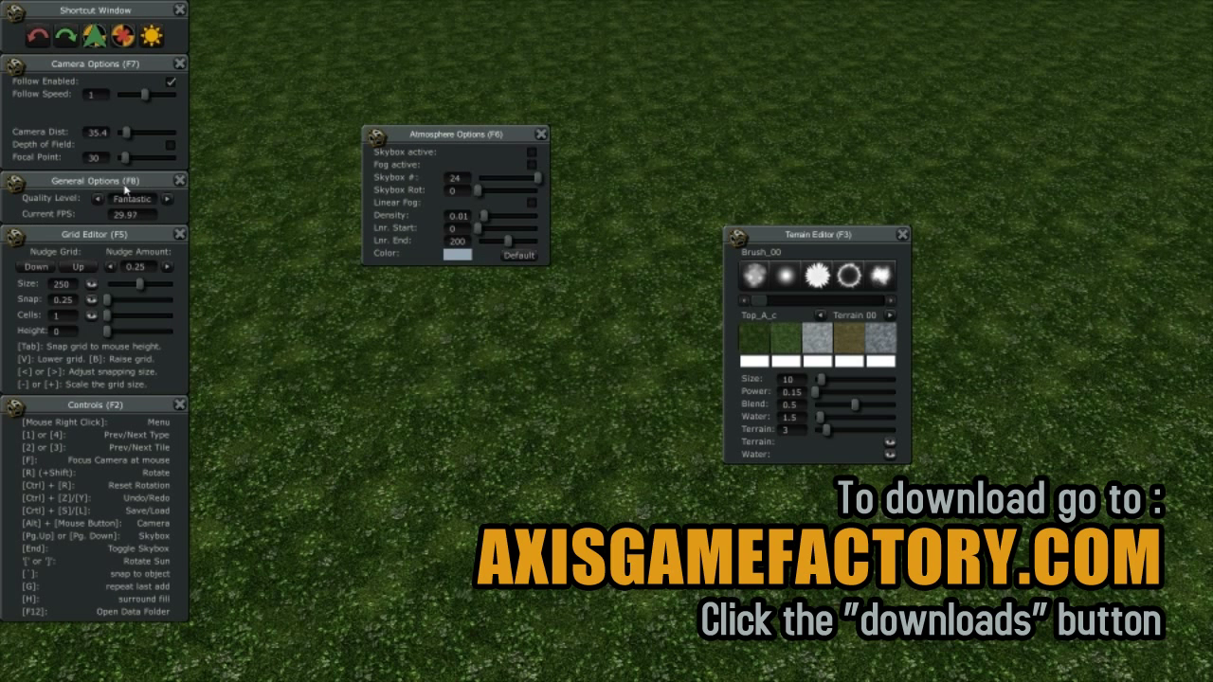
pyautogui.moveTo(96, 185); pyautogui.dragTo(465, 376)
pyautogui.moveTo(147, 179)
pyautogui.mouseDown()
pyautogui.moveTo(418, 336)
pyautogui.moveTo(184, 163)
pyautogui.moveTo(87, 165)
pyautogui.mouseUp()
# - Re-dock Atmosphere Options below Camera Options, with General Options and Terrain Editor back in the sidebar
pyautogui.moveTo(493, 139); pyautogui.dragTo(152, 159)
pyautogui.moveTo(145, 323); pyautogui.dragTo(122, 331)
pyautogui.moveTo(818, 234)
pyautogui.mouseDown()
pyautogui.moveTo(420, 184)
pyautogui.moveTo(93, 67)
pyautogui.mouseUp()
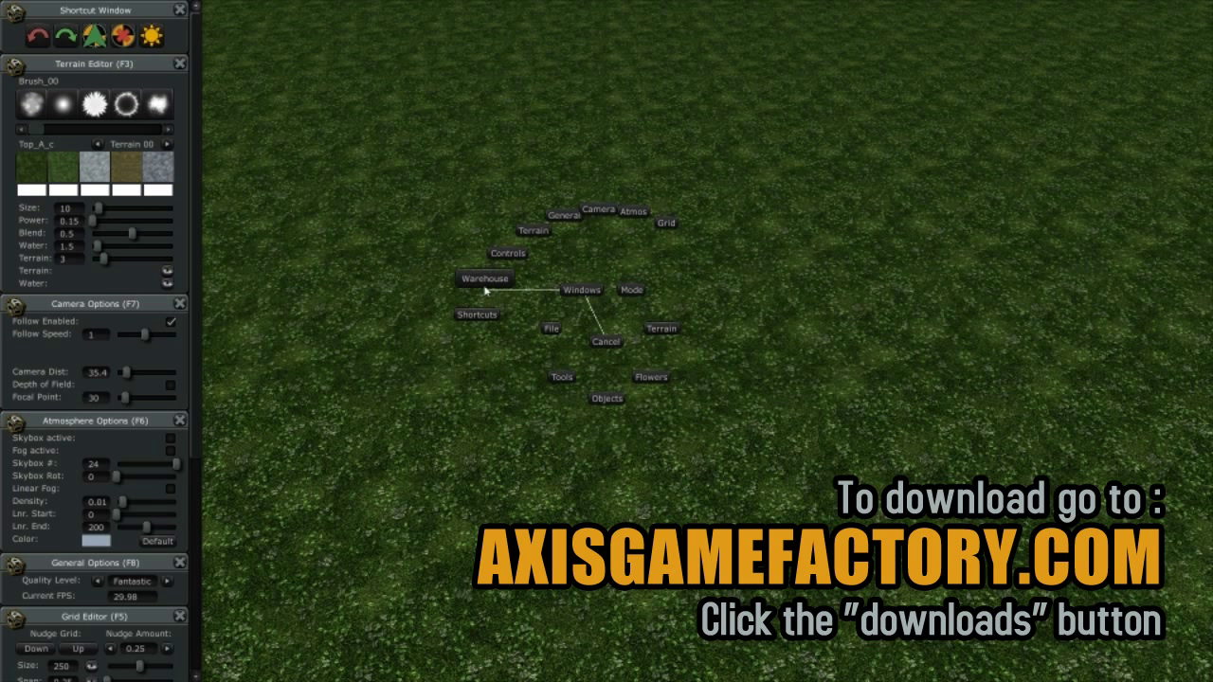
# - Bring up the Warehouse window floating over the scene
pyautogui.click(487, 284)
pyautogui.moveTo(486, 280)
pyautogui.mouseDown()
pyautogui.moveTo(39, 153)
pyautogui.moveTo(393, 181)
pyautogui.moveTo(42, 134)
pyautogui.mouseUp()
pyautogui.moveTo(132, 123)
pyautogui.mouseDown()
pyautogui.moveTo(517, 198)
pyautogui.moveTo(464, 159)
pyautogui.mouseUp()
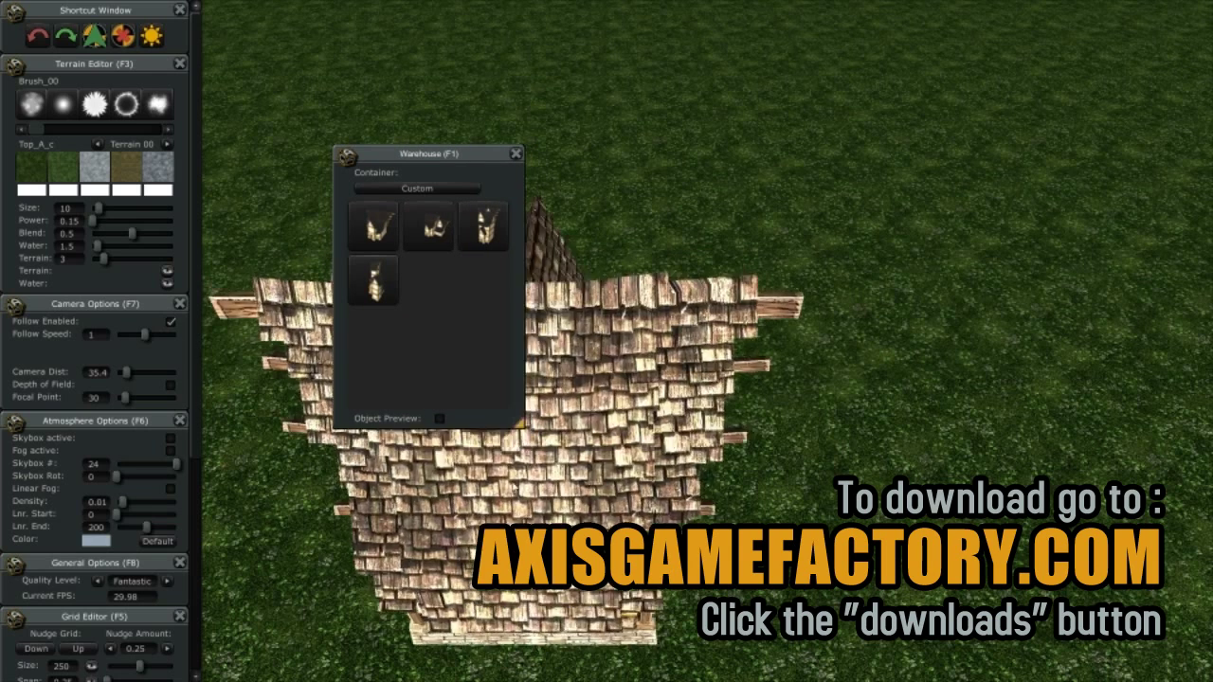
# - Enable Object Preview for the house and move the preview window to the right side
pyautogui.click(439, 418)
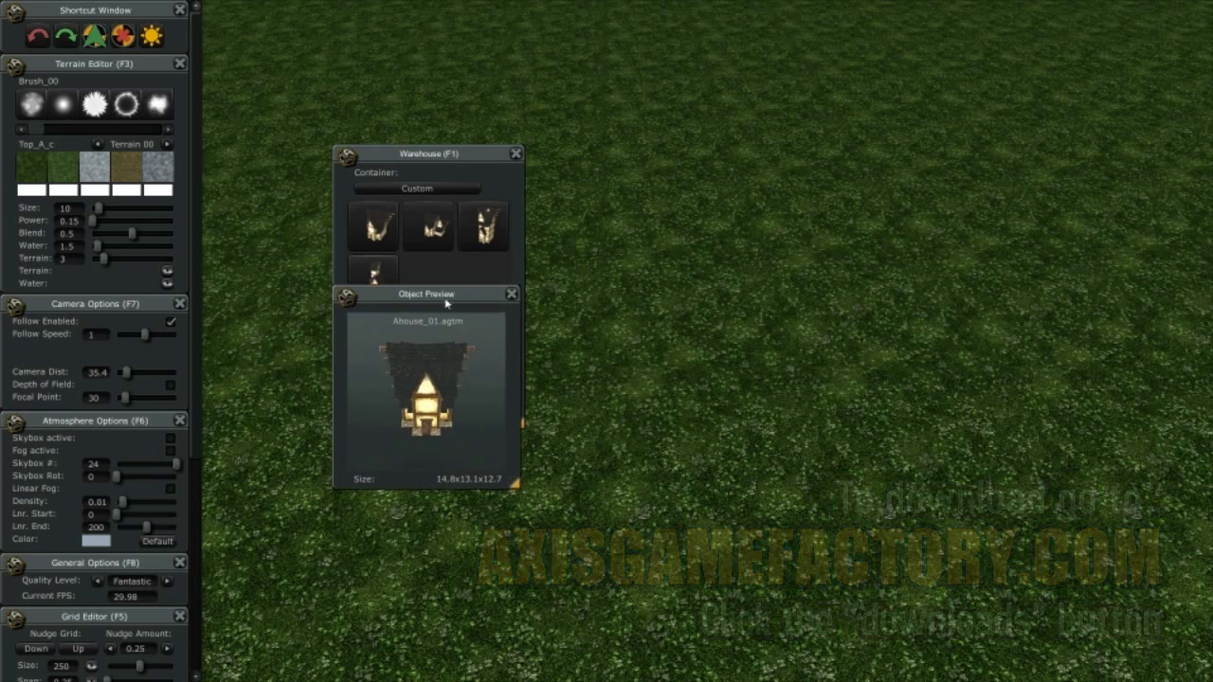
pyautogui.moveTo(454, 308); pyautogui.dragTo(23, 405)
pyautogui.moveTo(116, 396)
pyautogui.mouseDown()
pyautogui.moveTo(409, 463)
pyautogui.moveTo(90, 425)
pyautogui.moveTo(1151, 479)
pyautogui.mouseUp()
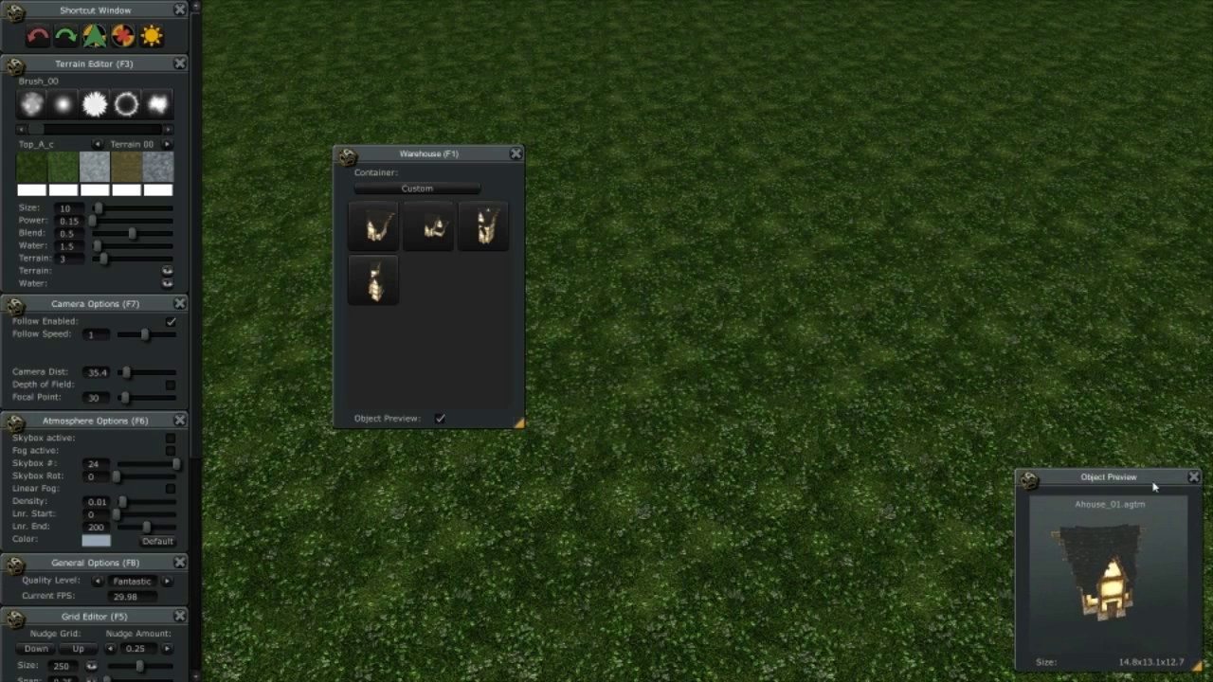
pyautogui.press('F1')
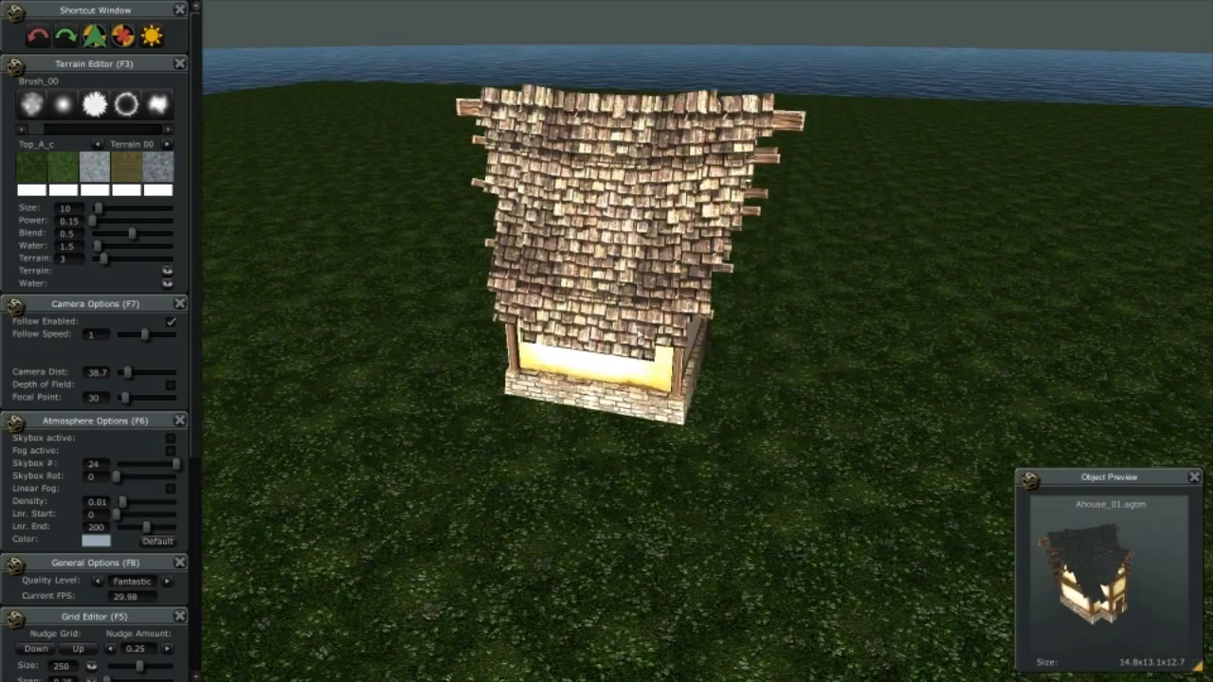
# - Load Demo_01.agts through the right-click File > Load dialog
pyautogui.rightClick(607, 339)
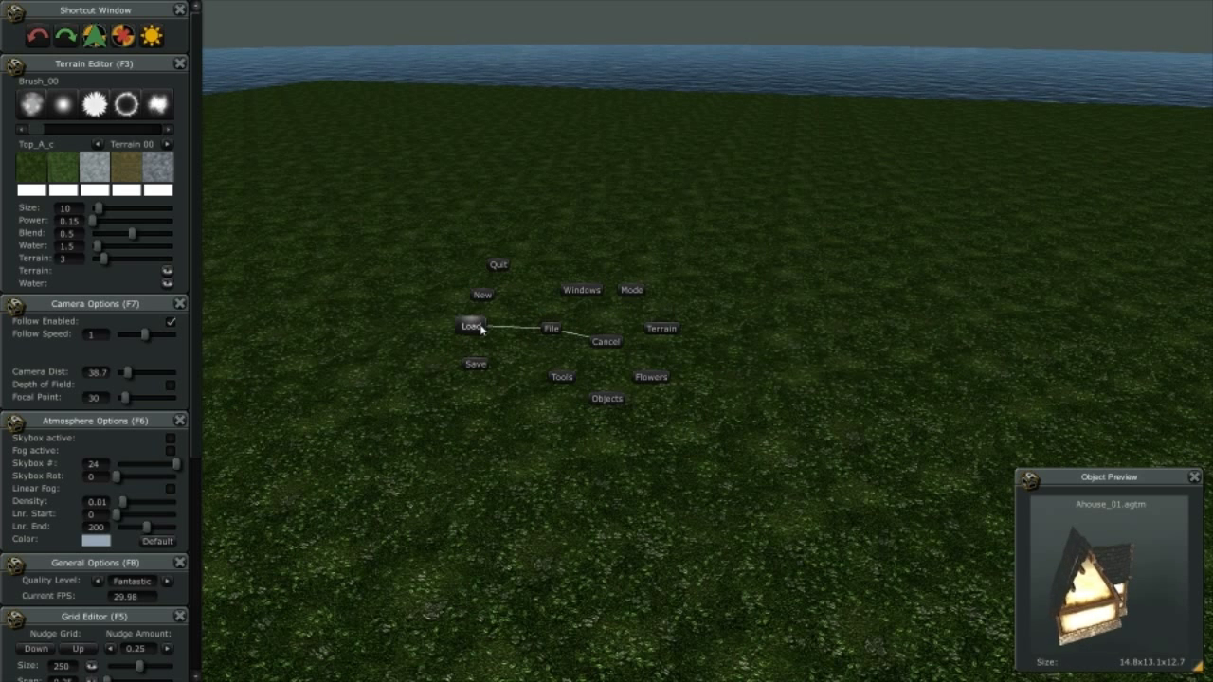
pyautogui.click(480, 326)
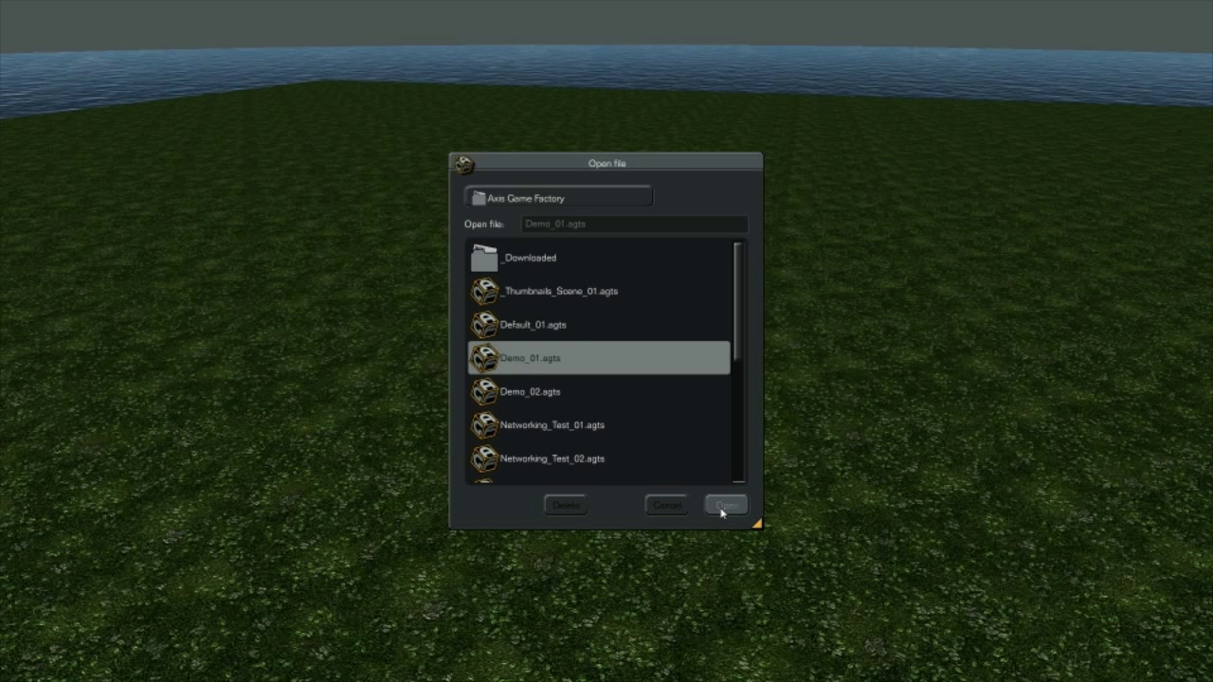
pyautogui.click(721, 509)
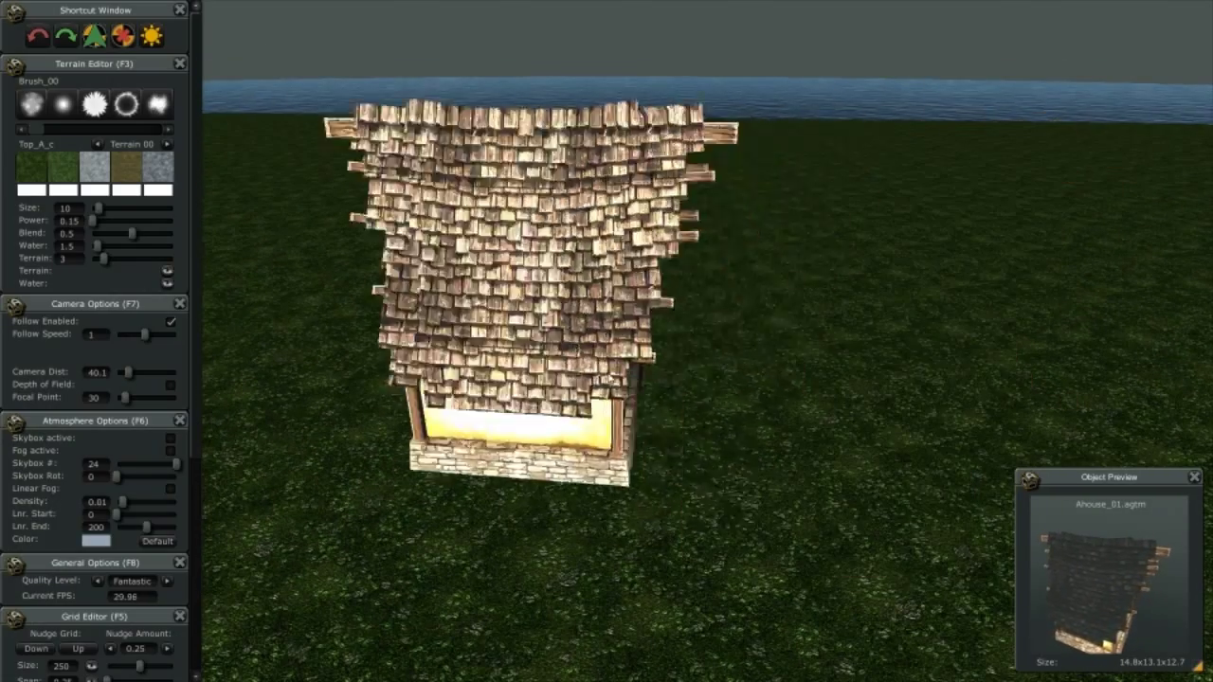
# - Select the house from the Warehouse's Custom container and switch Mode to the build grid
pyautogui.rightClick(606, 340)
pyautogui.click(502, 279)
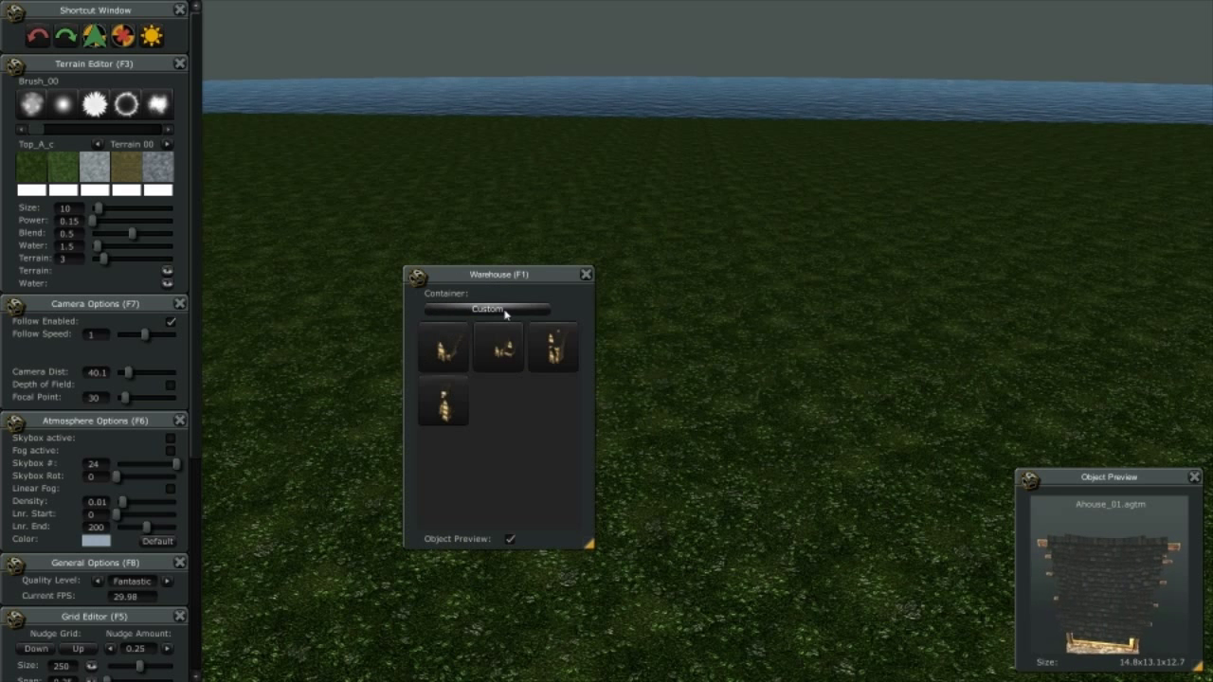
pyautogui.click(458, 463)
pyautogui.moveTo(505, 311)
pyautogui.mouseDown()
pyautogui.moveTo(449, 247)
pyautogui.moveTo(1137, 181)
pyautogui.mouseUp()
pyautogui.click(1050, 263)
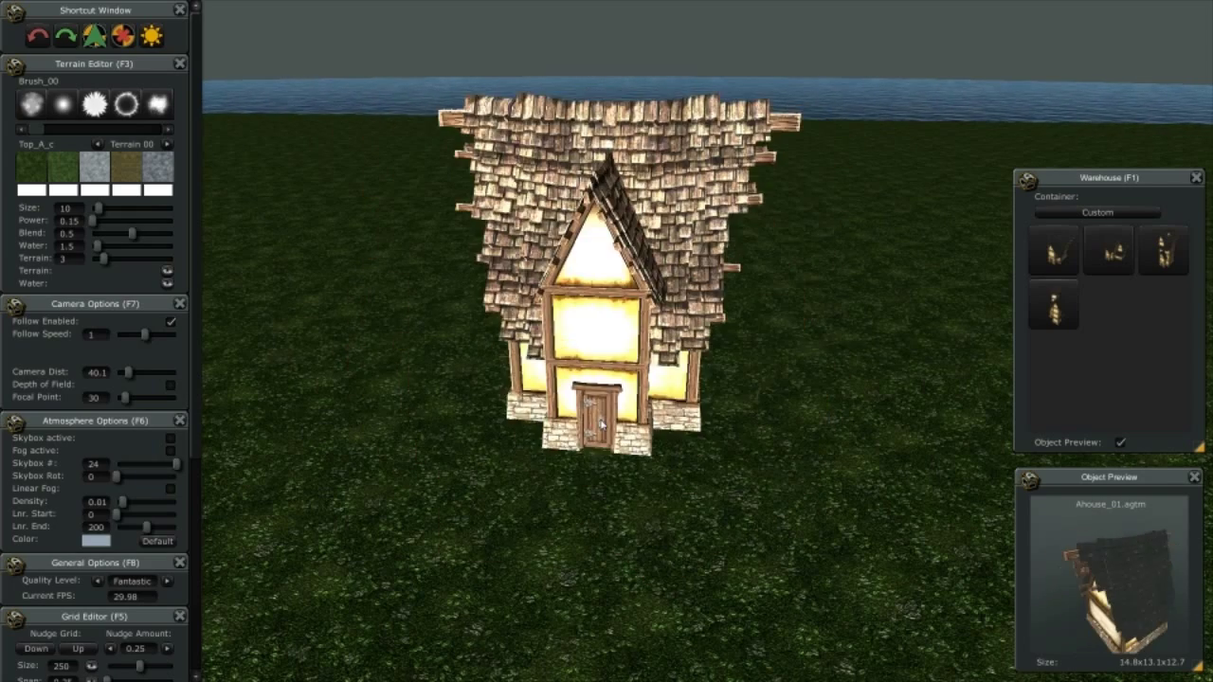
pyautogui.click(691, 221)
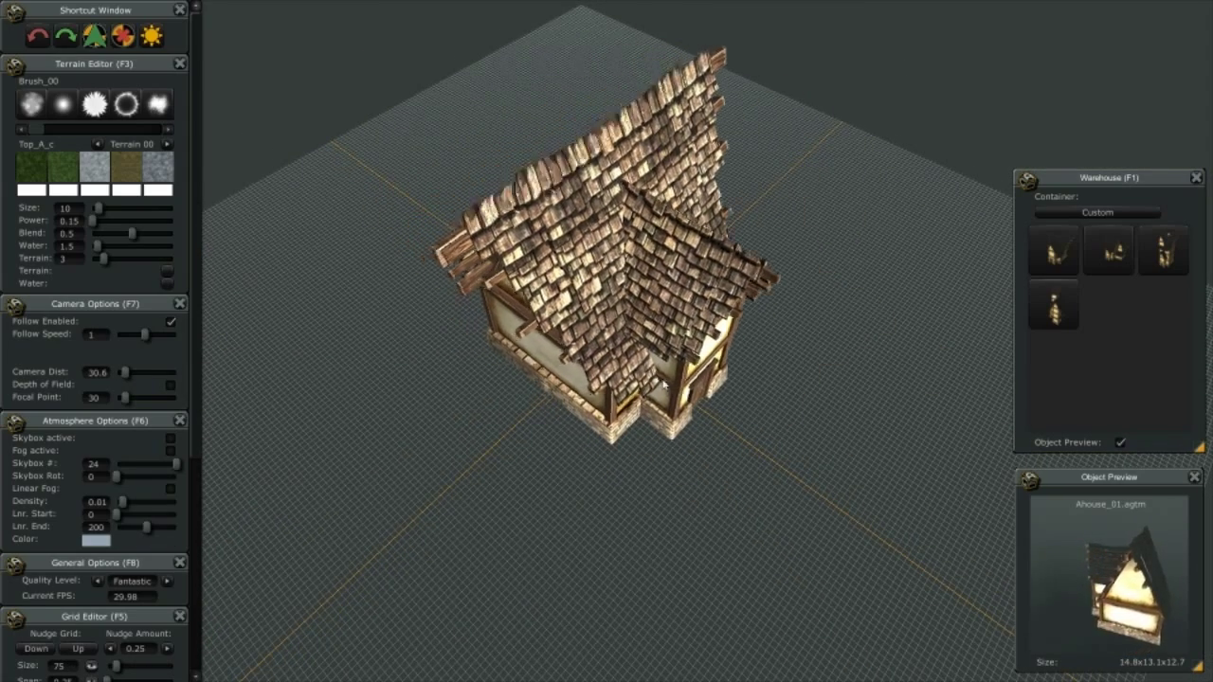
# - Save the house over Ahouse_01.agtm, confirming Replace, then switch Mode back to terrain
pyautogui.scroll(-3, 680, 442)
pyautogui.rightClick(608, 338)
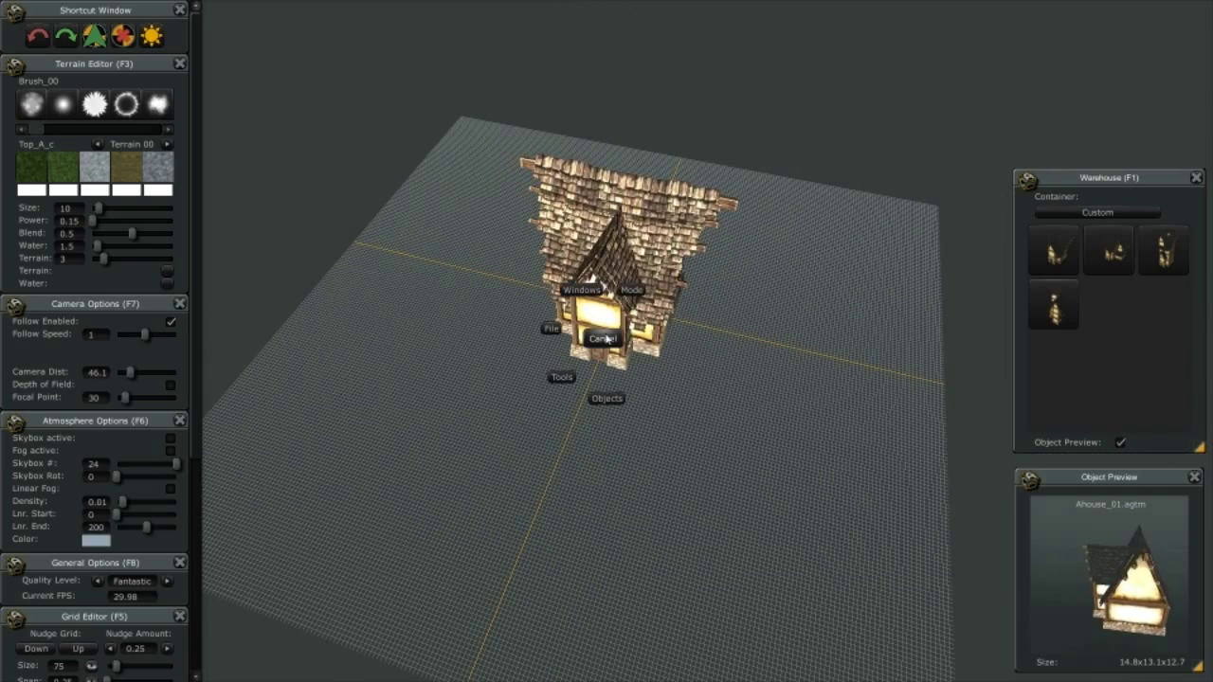
pyautogui.click(473, 360)
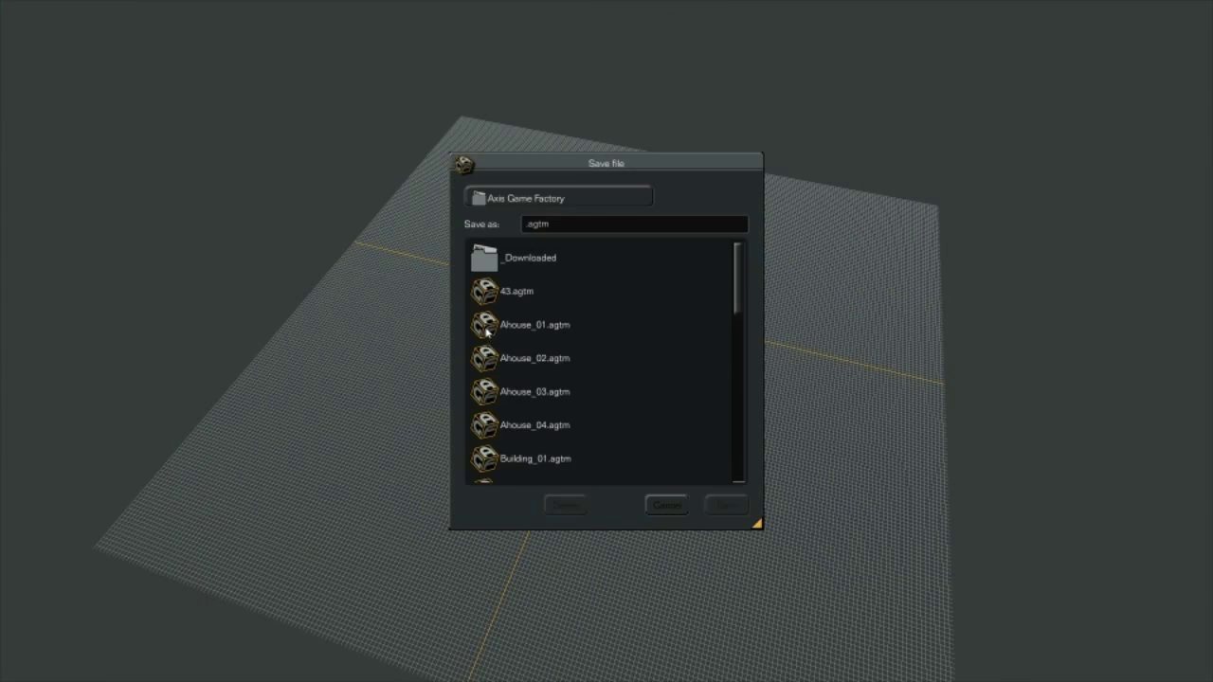
pyautogui.click(730, 509)
pyautogui.click(663, 370)
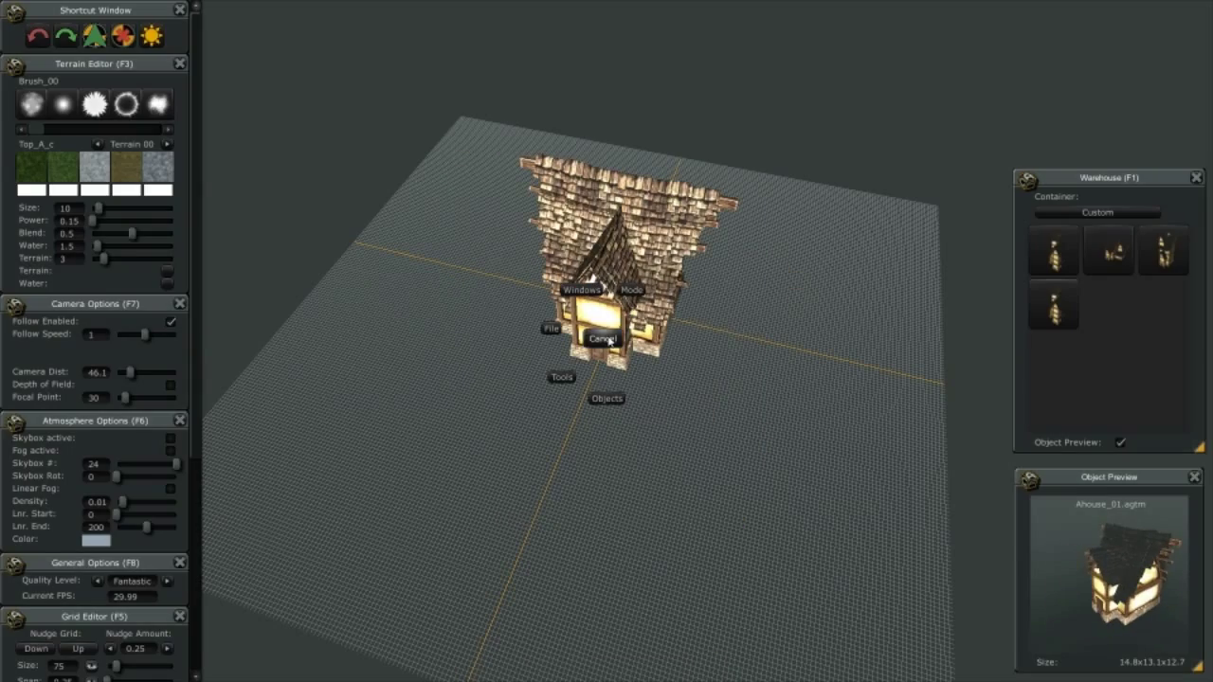
pyautogui.click(679, 231)
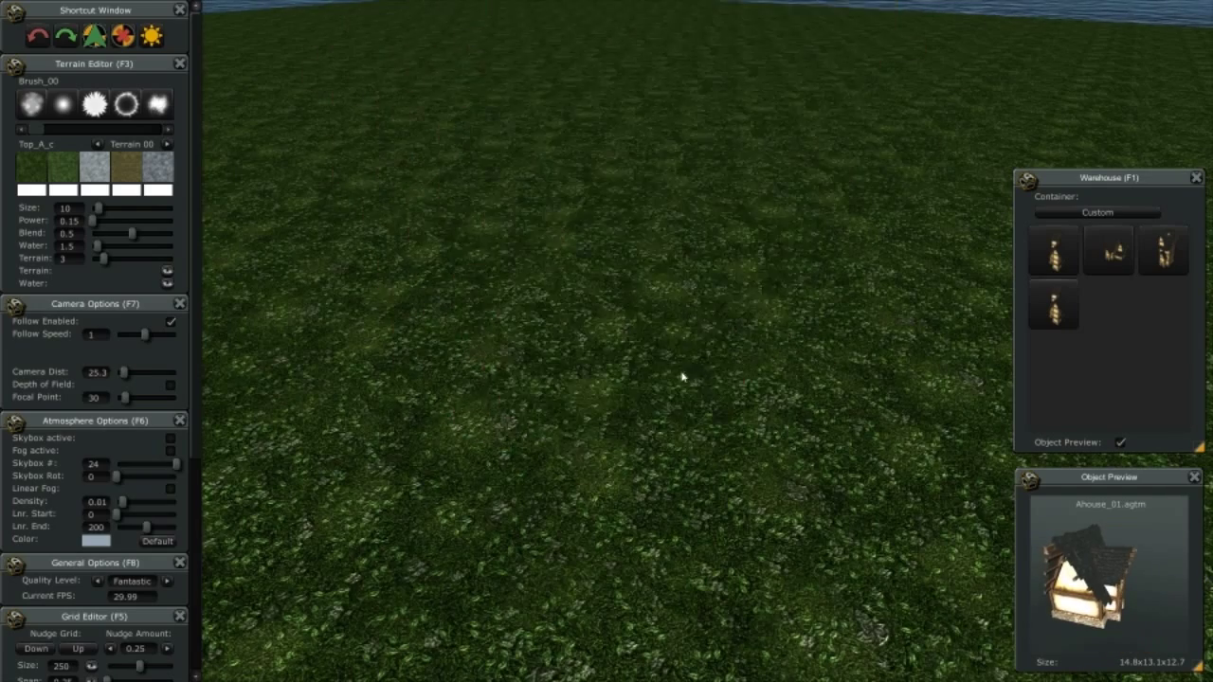
# - Place the house from the Warehouse onto the grass
pyautogui.moveTo(628, 309); pyautogui.dragTo(626, 351, button='right')
pyautogui.scroll(2, 663, 360)
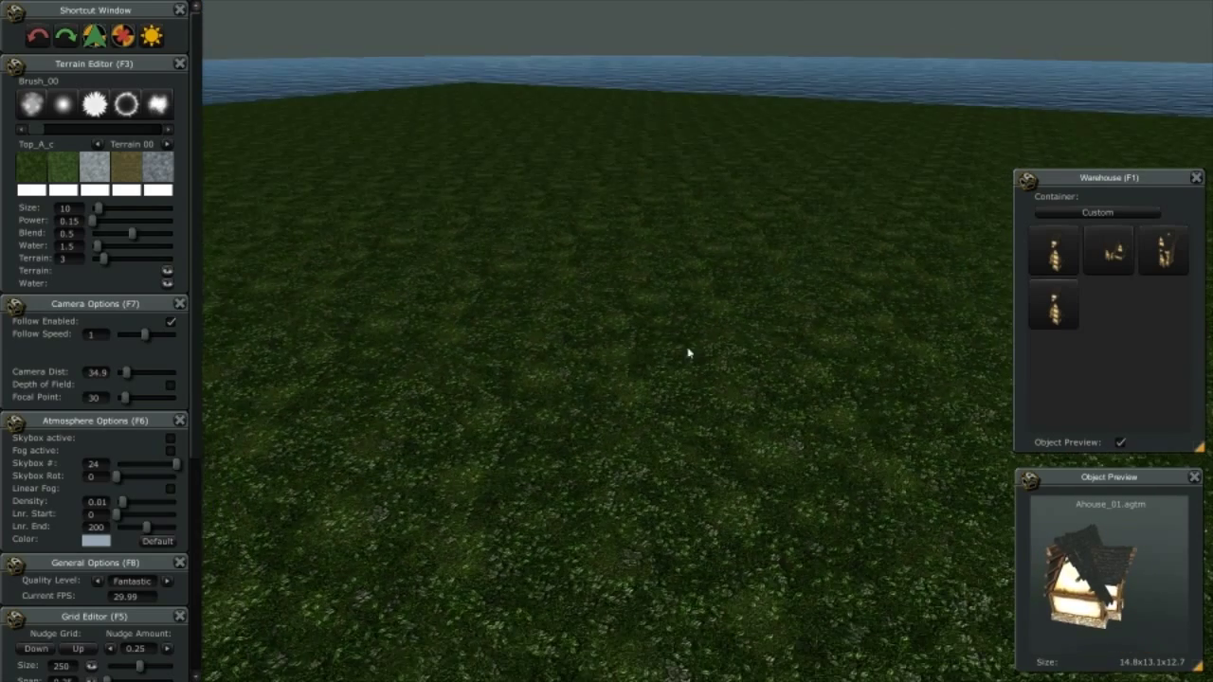
pyautogui.scroll(2, 673, 407)
pyautogui.scroll(2, 730, 403)
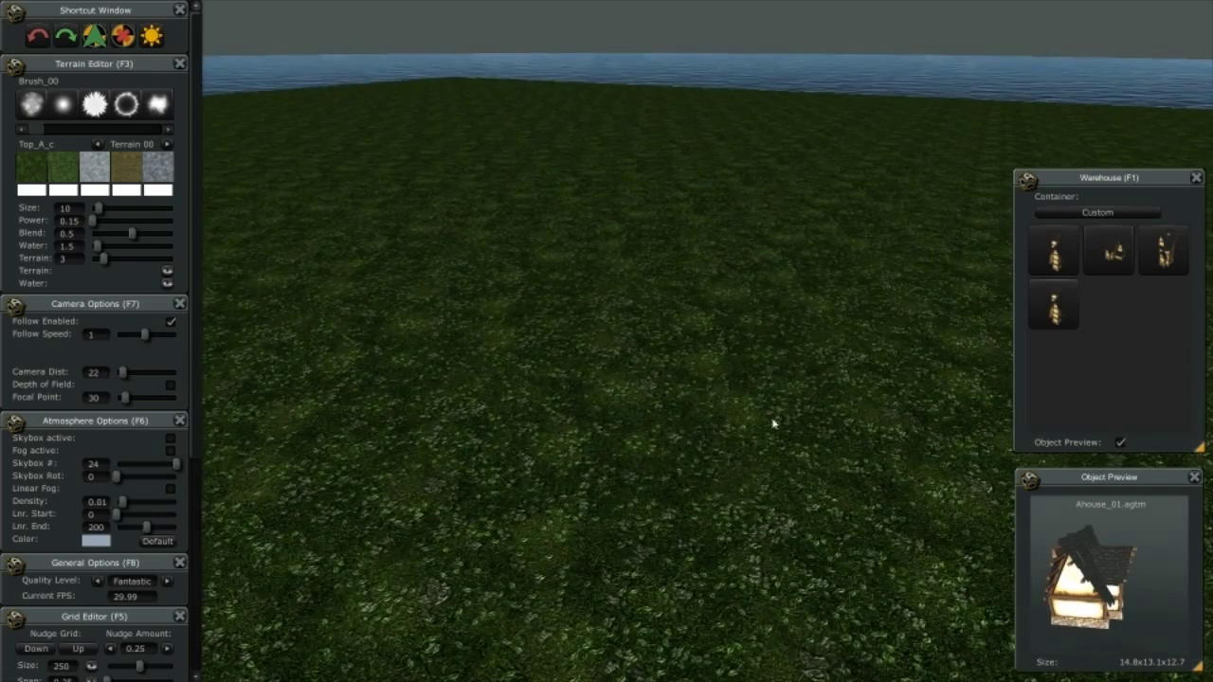
pyautogui.scroll(-2, 775, 427)
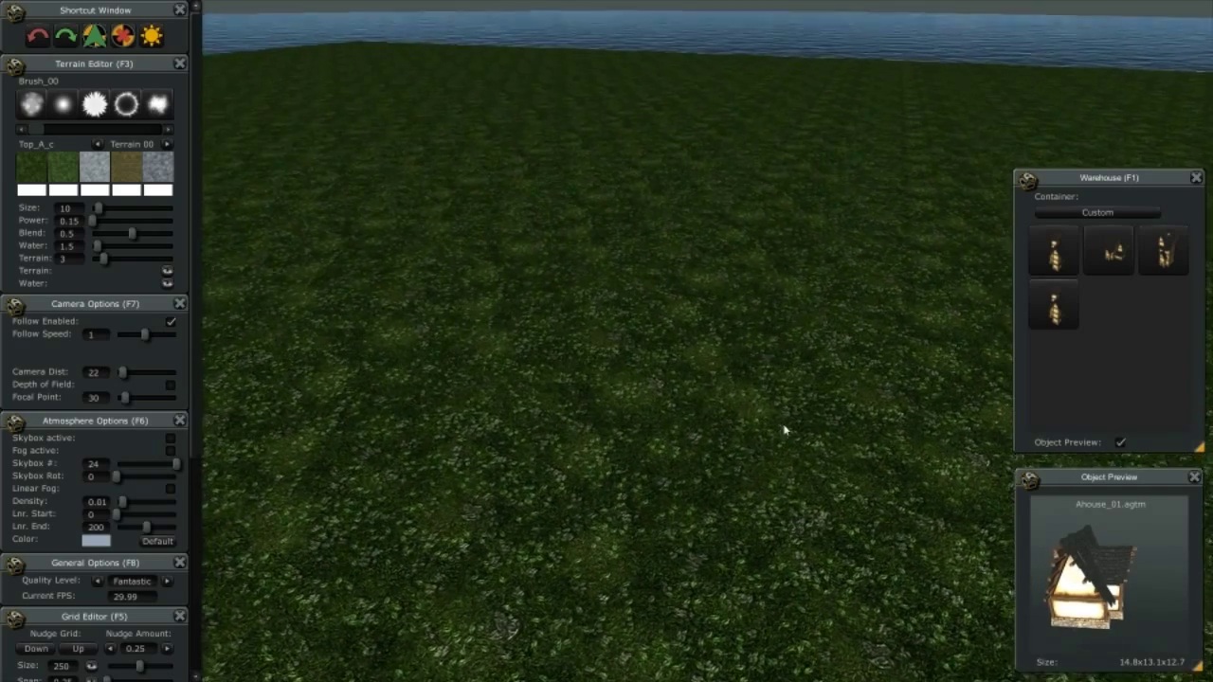
pyautogui.scroll(-2, 671, 379)
pyautogui.scroll(-1, 673, 412)
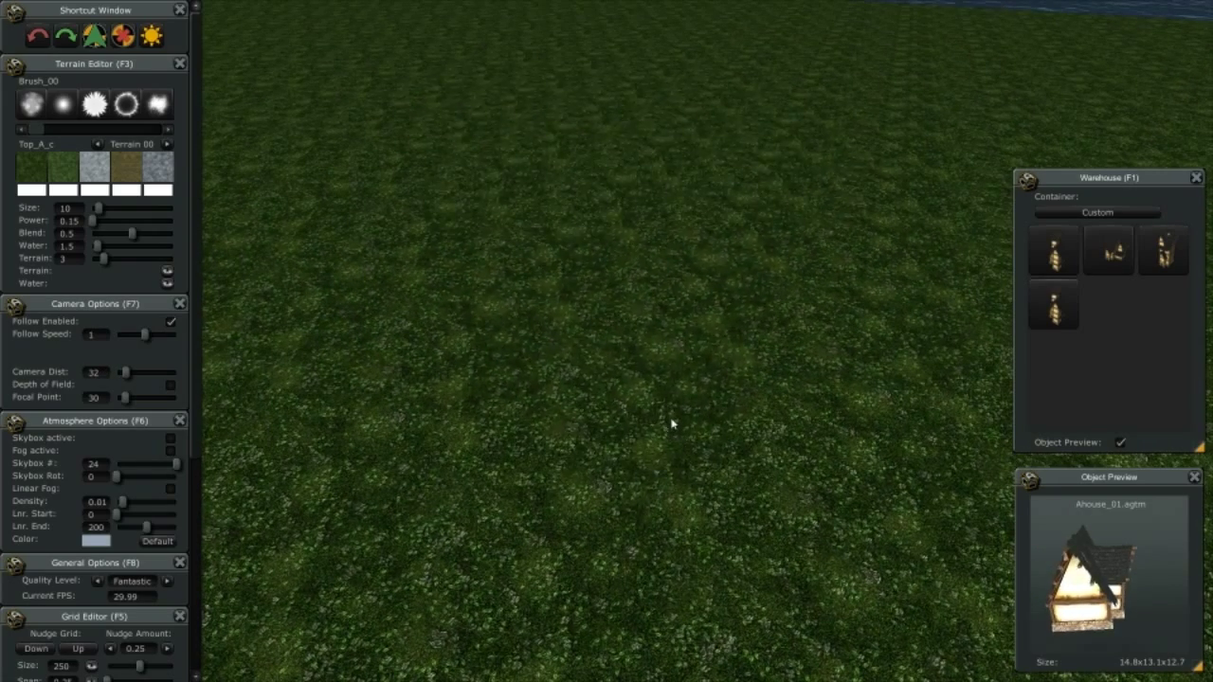
pyautogui.click(671, 424)
# - Drag the house left, then push it back toward the far shore
pyautogui.moveTo(681, 322); pyautogui.dragTo(609, 329)
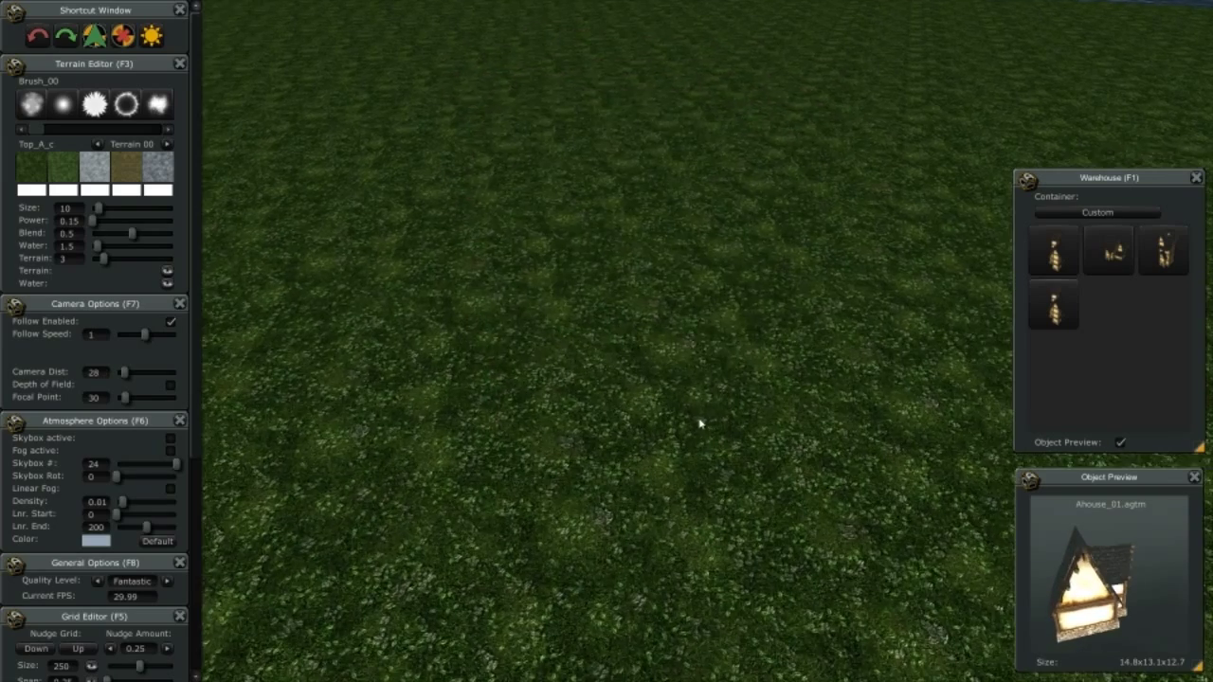
pyautogui.scroll(2, 699, 426)
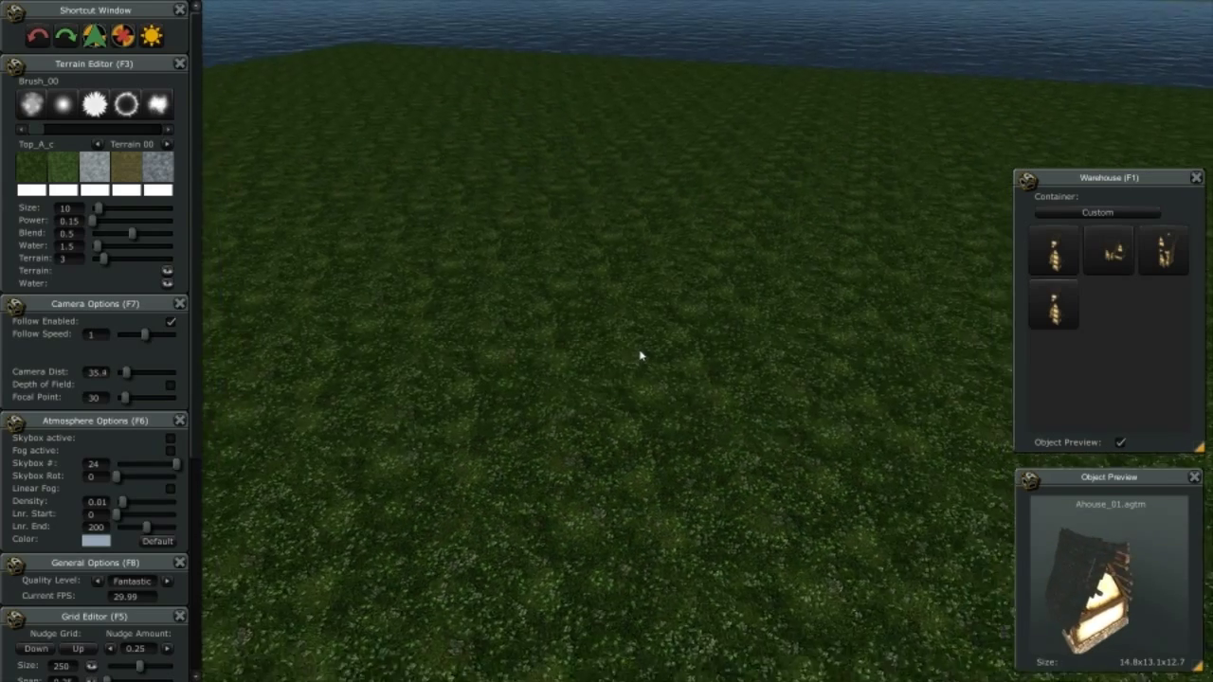
pyautogui.scroll(-3, 634, 366)
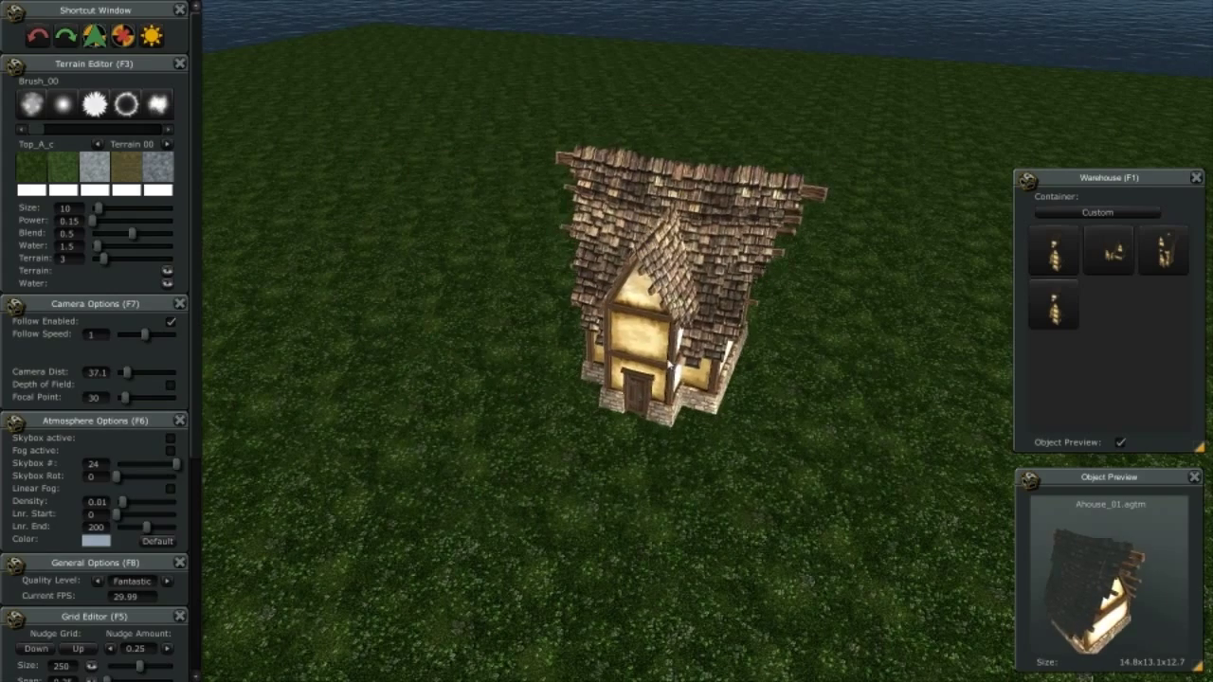
pyautogui.moveTo(665, 365); pyautogui.dragTo(791, 252)
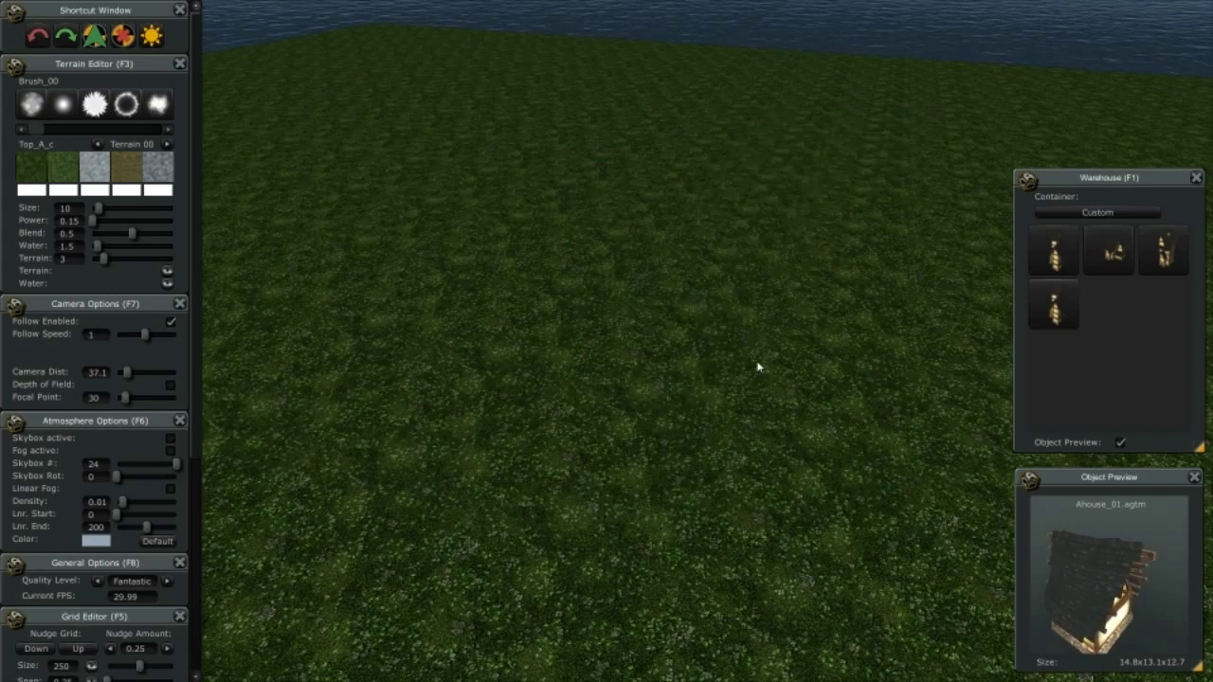
pyautogui.scroll(-6, 571, 331)
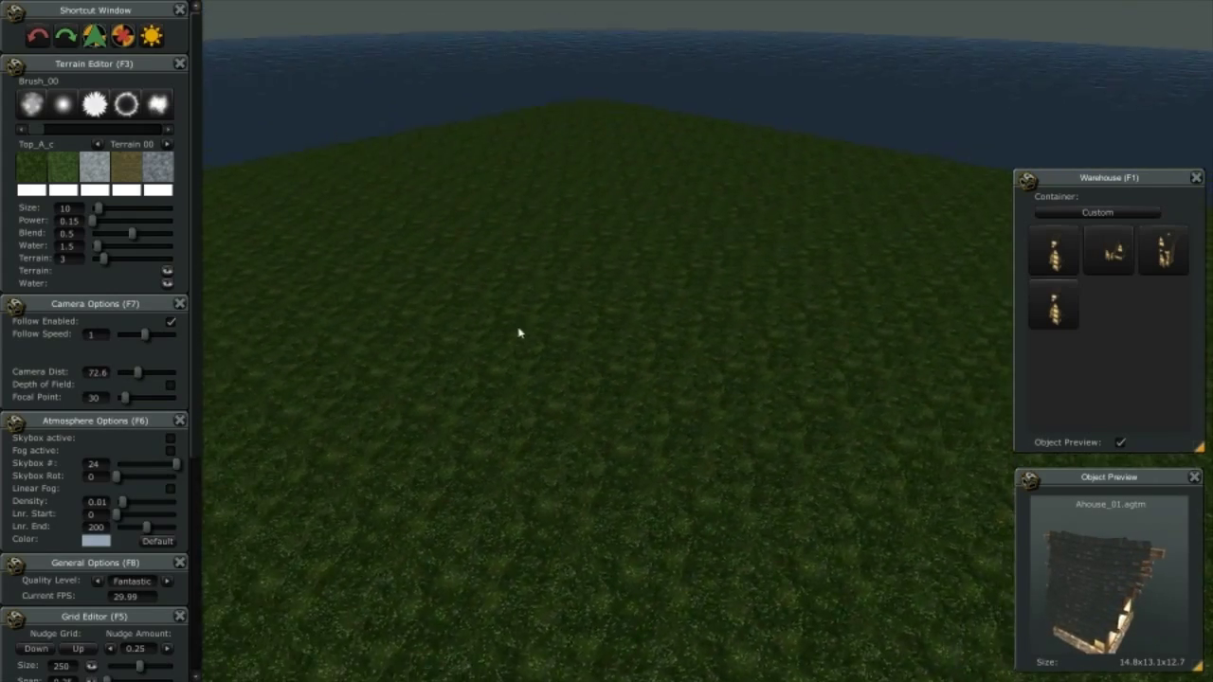
pyautogui.scroll(3, 612, 288)
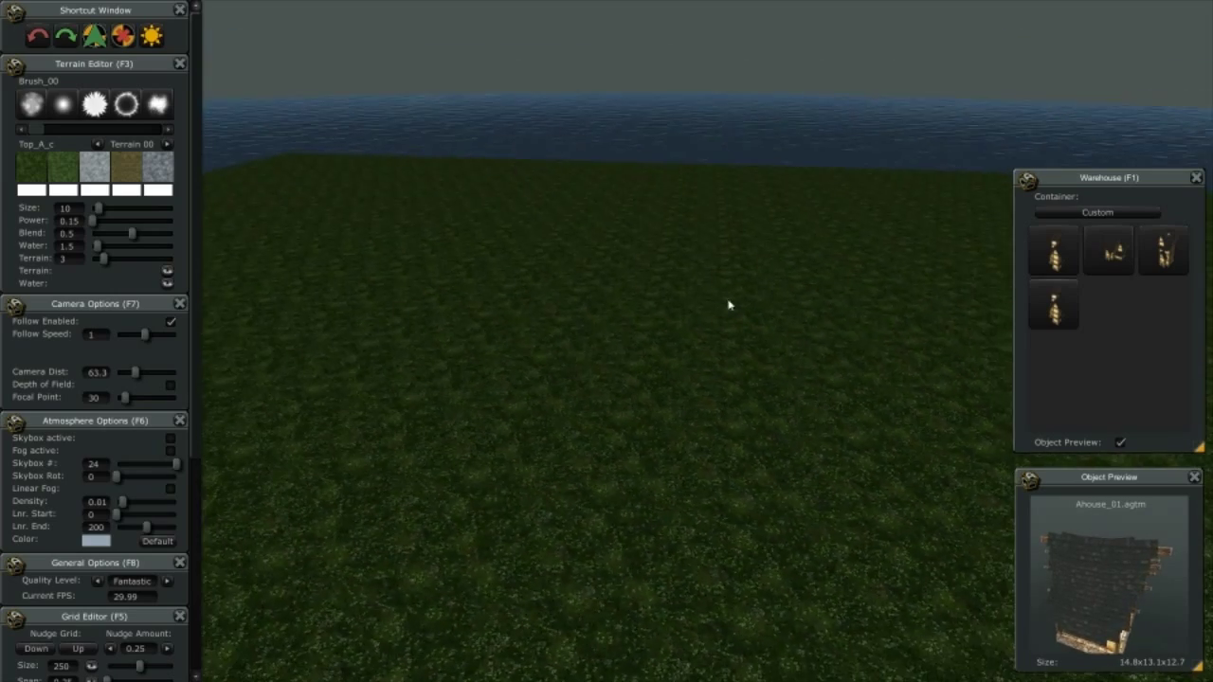
pyautogui.scroll(5, 697, 283)
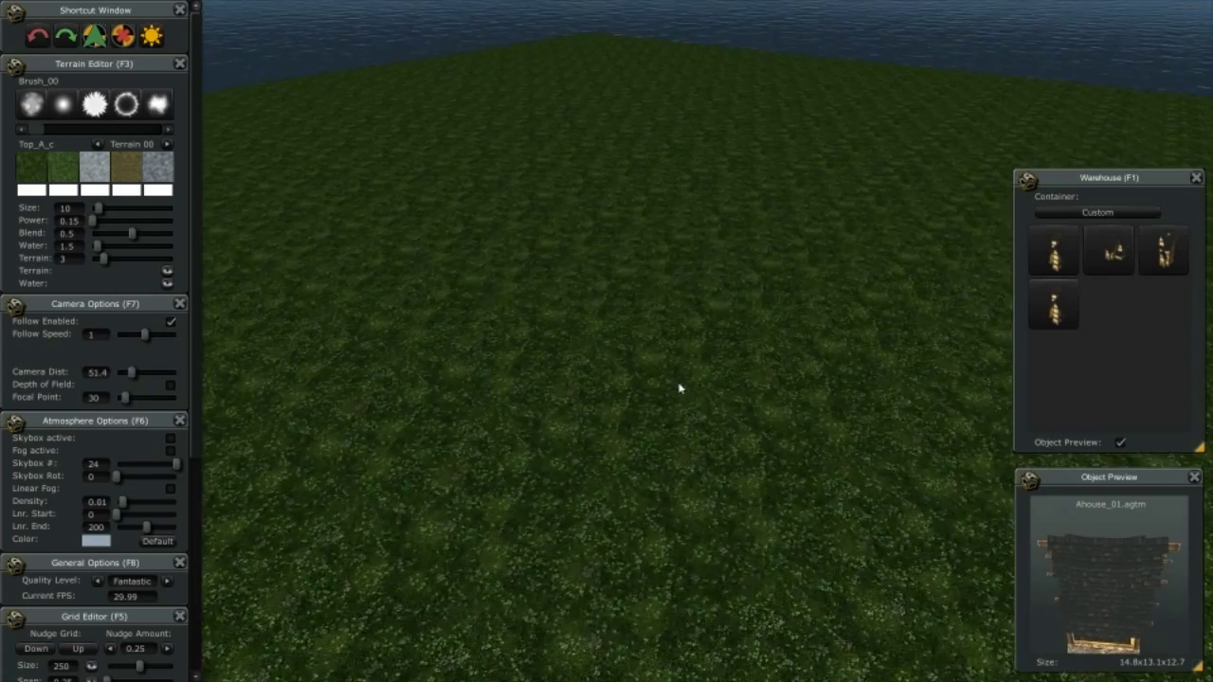
pyautogui.scroll(-1, 682, 387)
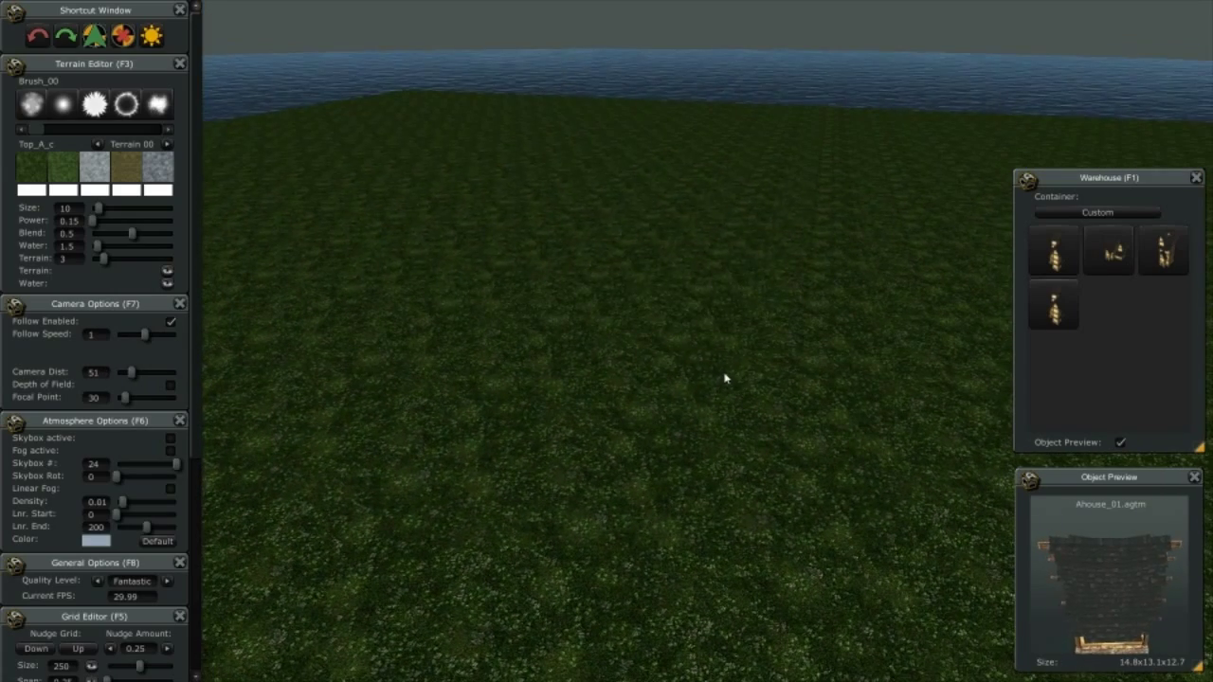
# - Cycle the Terrain Editor's texture set arrows until Terrain 08 is active
pyautogui.click(166, 144)
pyautogui.click(97, 144)
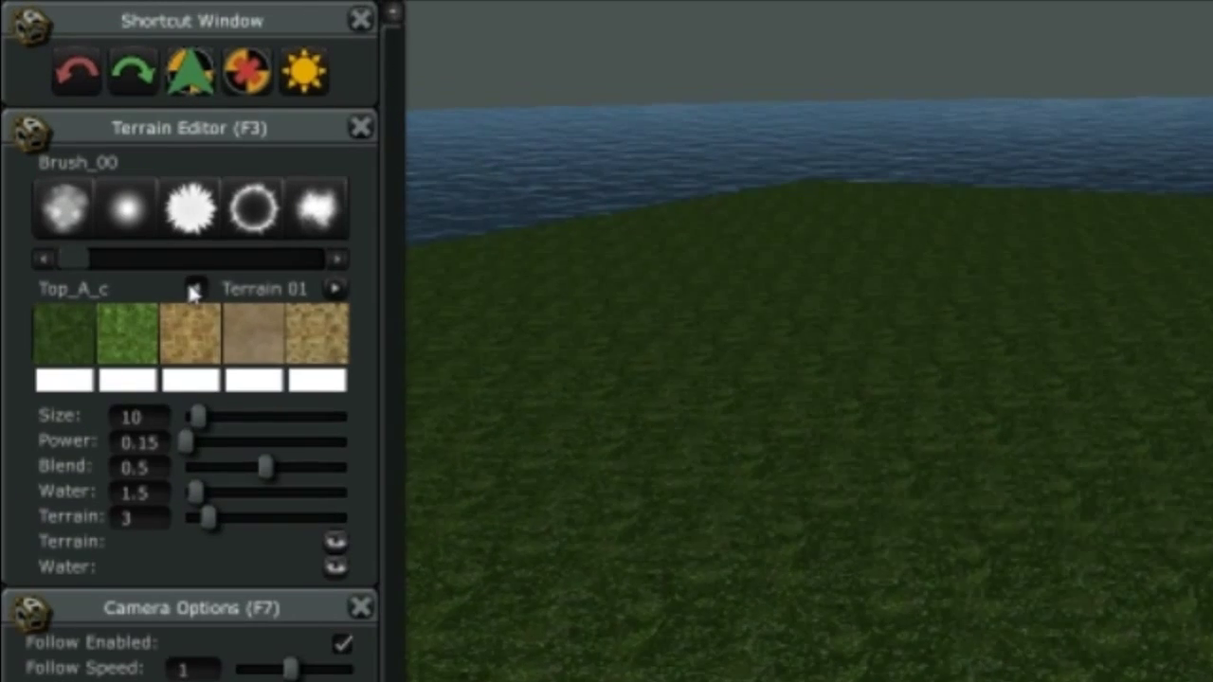
pyautogui.click(336, 289)
pyautogui.click(336, 290)
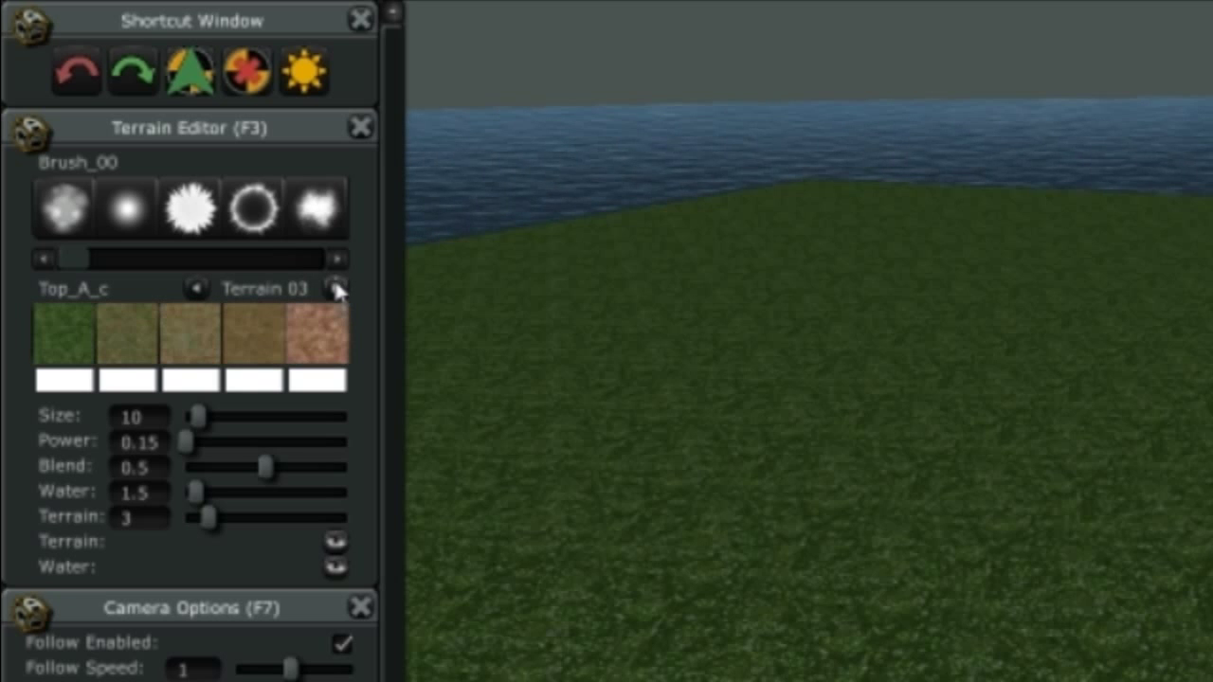
pyautogui.click(336, 289)
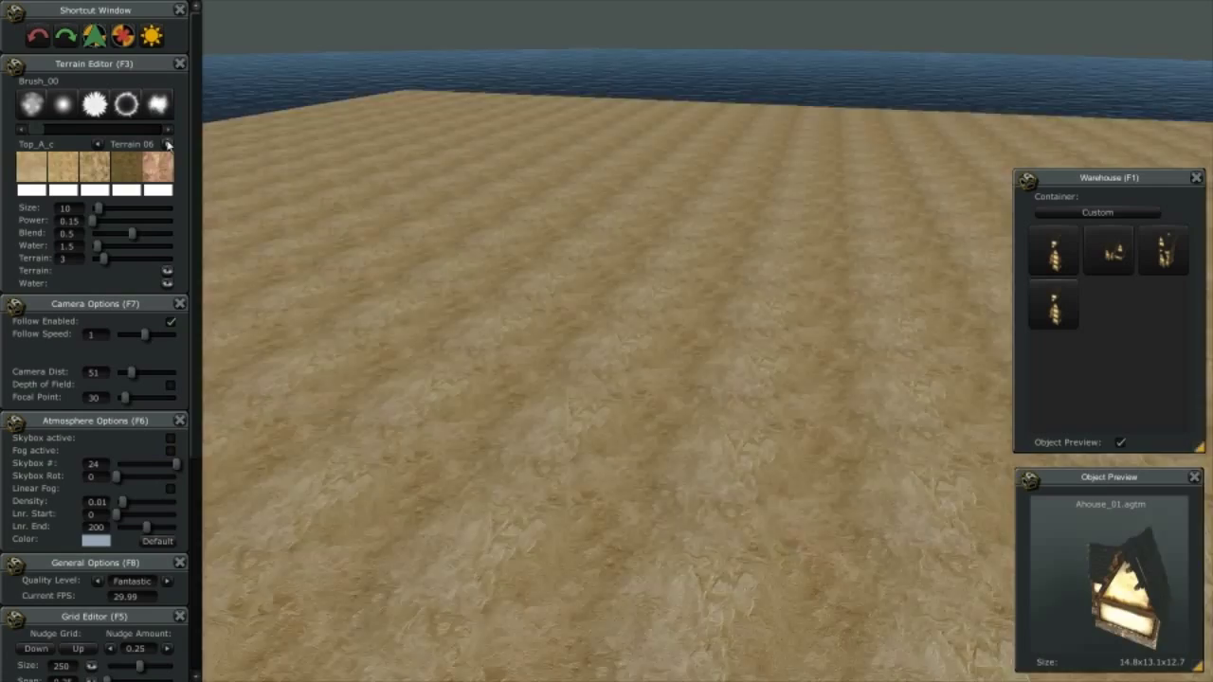
pyautogui.click(166, 144)
pyautogui.click(167, 144)
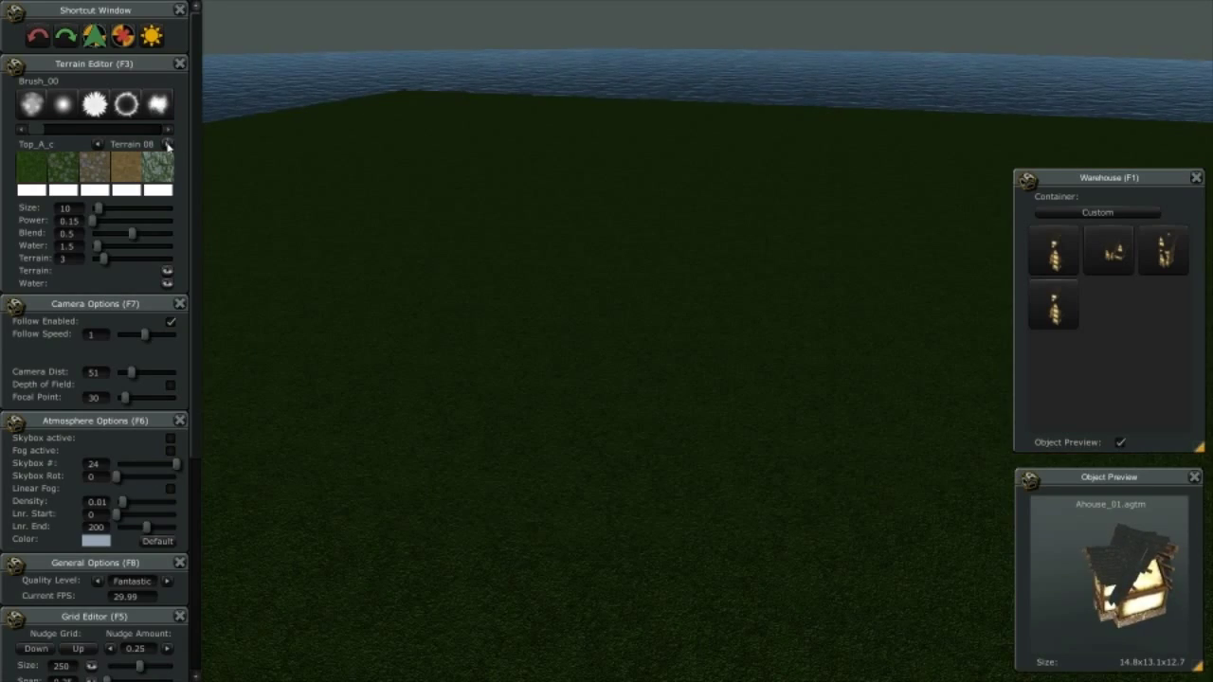
# - Zoom and swing the view across the grass to look over the hazy island
pyautogui.scroll(5, 675, 439)
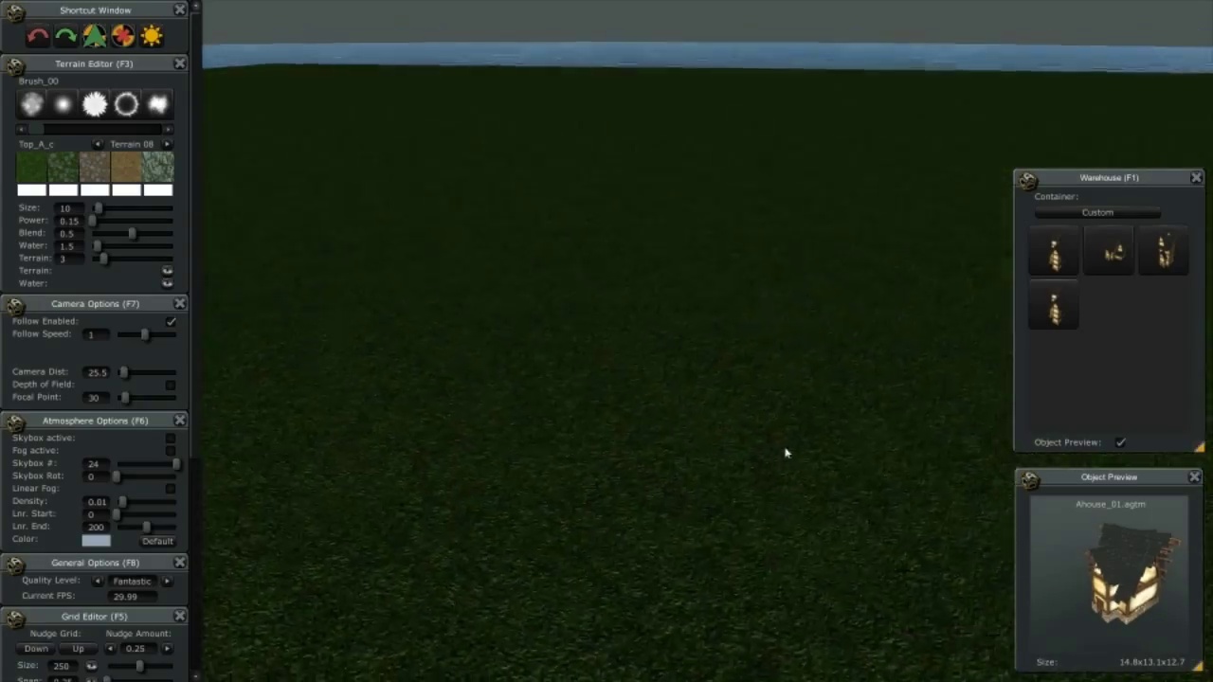
pyautogui.moveTo(1008, 451); pyautogui.dragTo(442, 457, button='right')
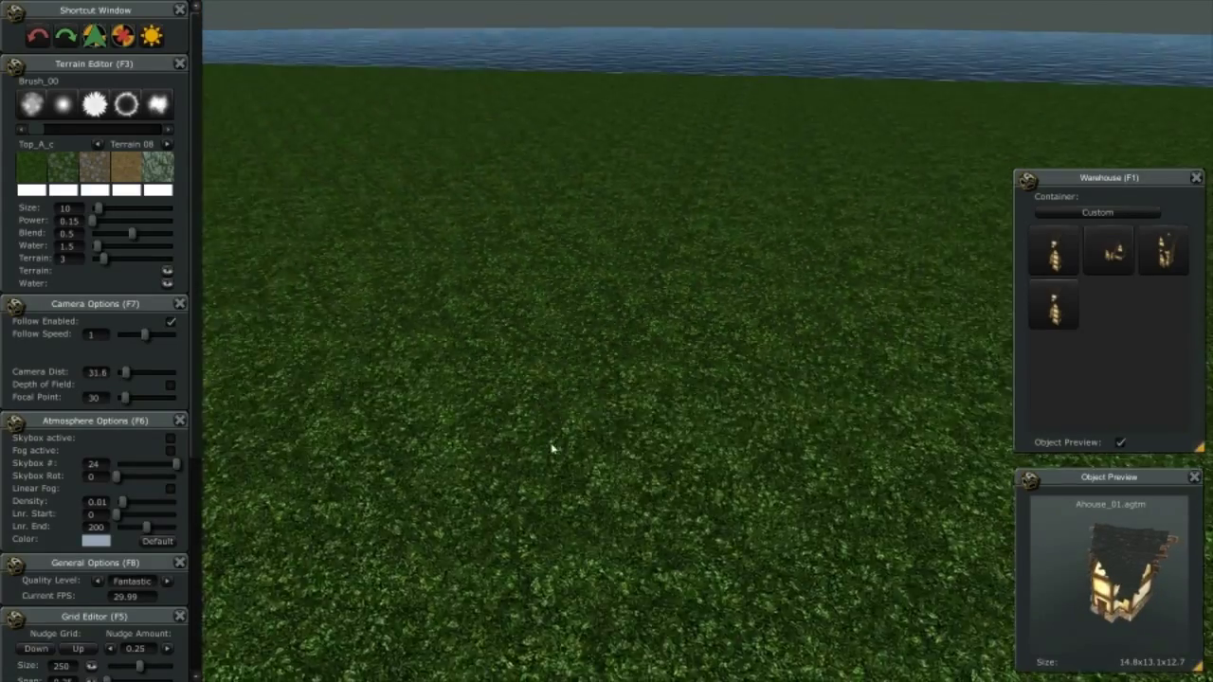
pyautogui.scroll(-2, 552, 447)
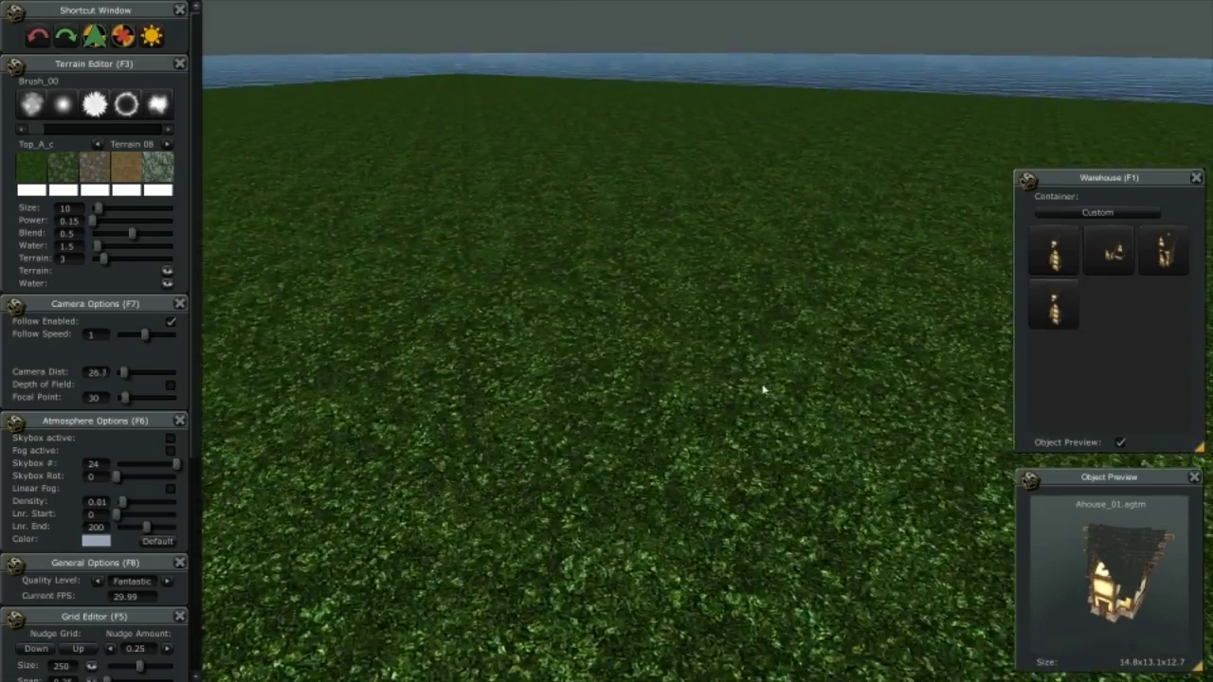
pyautogui.scroll(2, 767, 392)
pyautogui.scroll(1, 749, 398)
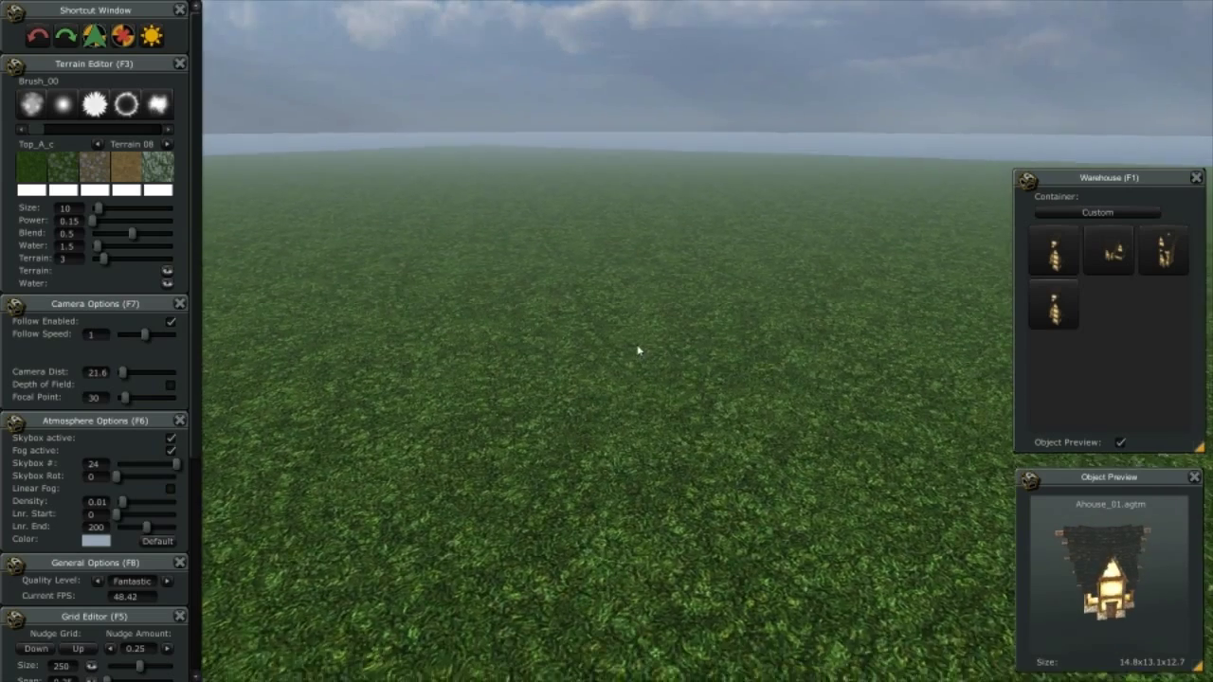
# - Float Atmosphere Options mid-screen and slide Skybox # down to 0
pyautogui.scroll(4, 664, 339)
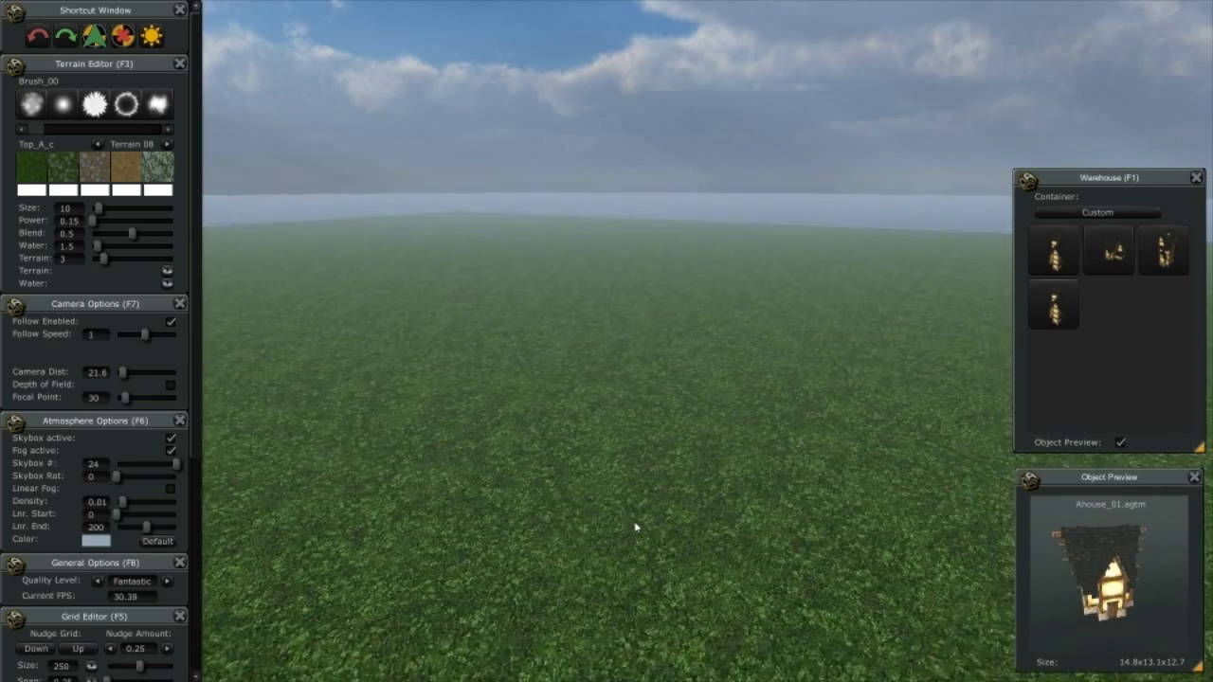
pyautogui.scroll(-4, 635, 502)
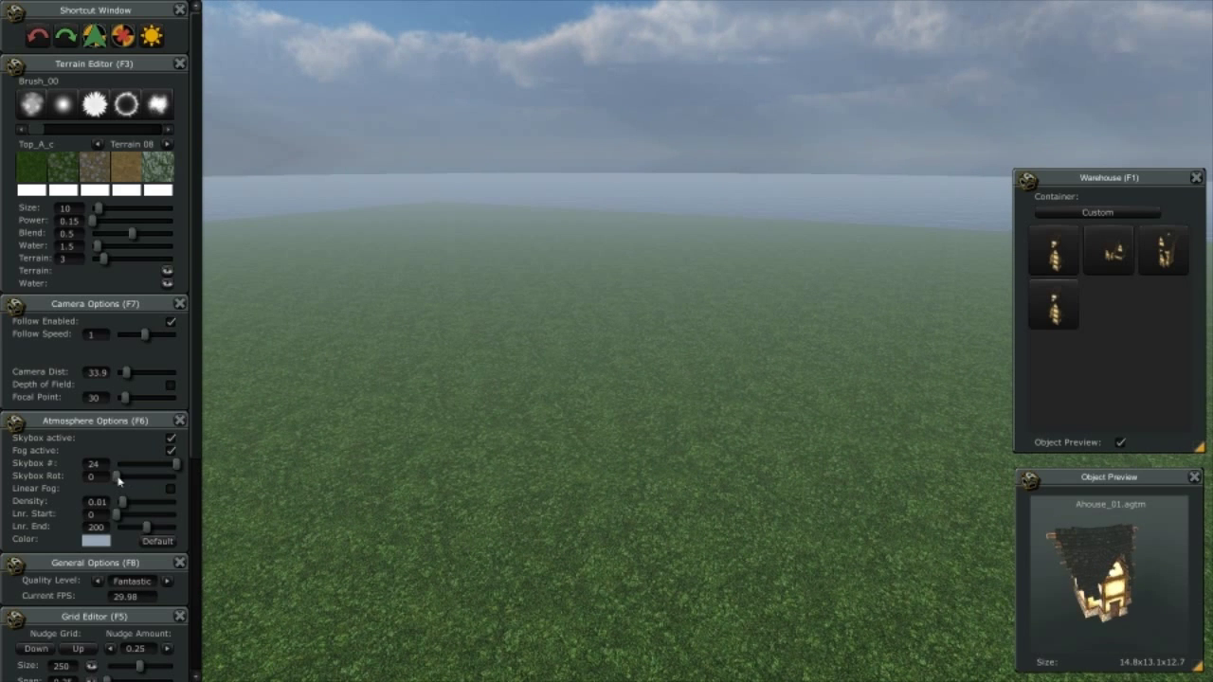
pyautogui.moveTo(108, 423)
pyautogui.mouseDown()
pyautogui.moveTo(112, 436)
pyautogui.moveTo(611, 249)
pyautogui.mouseUp()
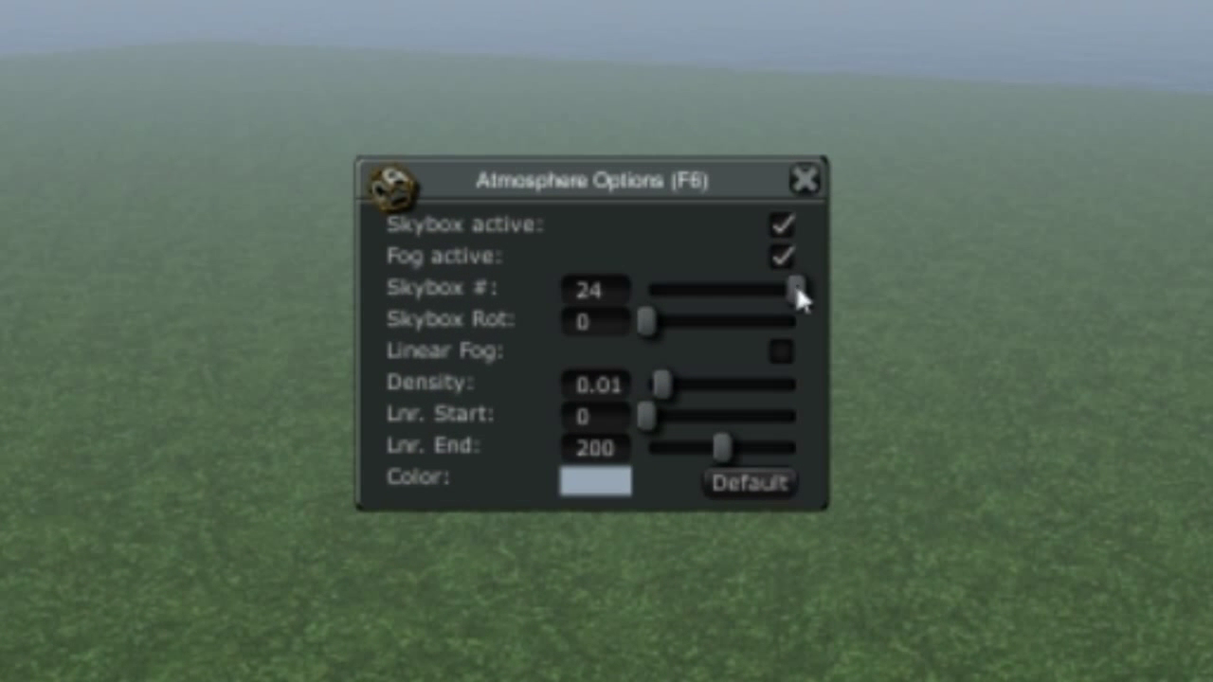
pyautogui.moveTo(793, 289); pyautogui.dragTo(642, 288)
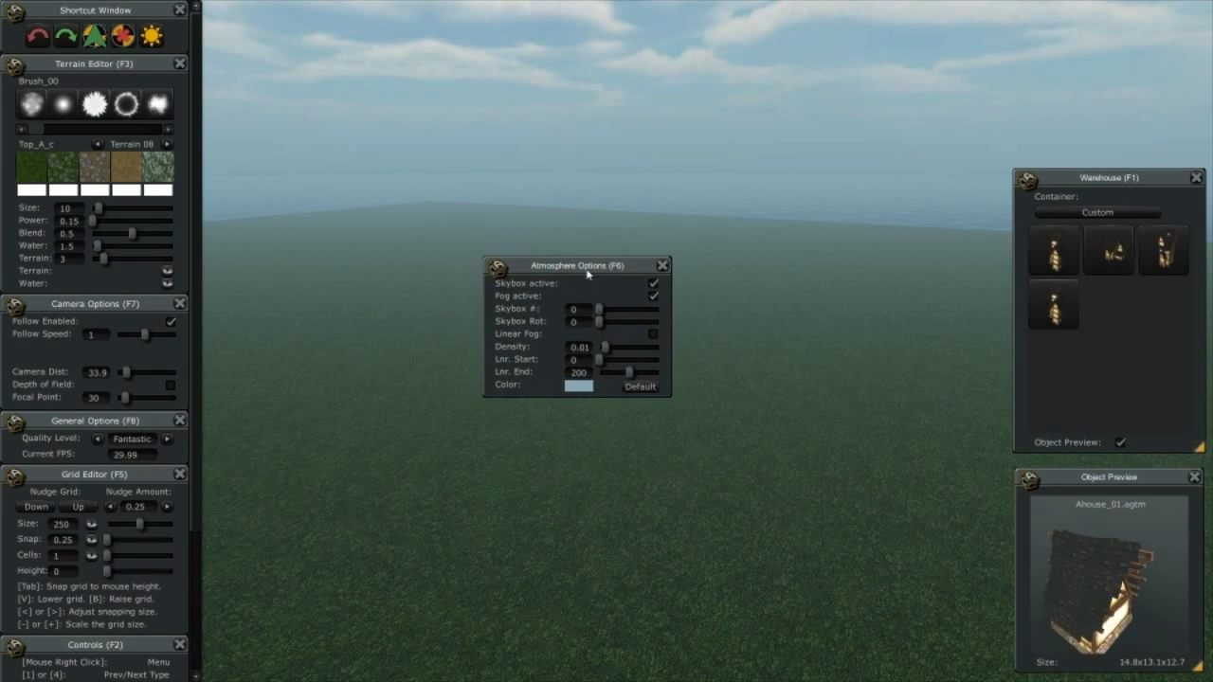
# - Dock Atmosphere Options back in the side column, then tilt and zoom to view clouds and fog
pyautogui.moveTo(588, 273); pyautogui.dragTo(123, 313)
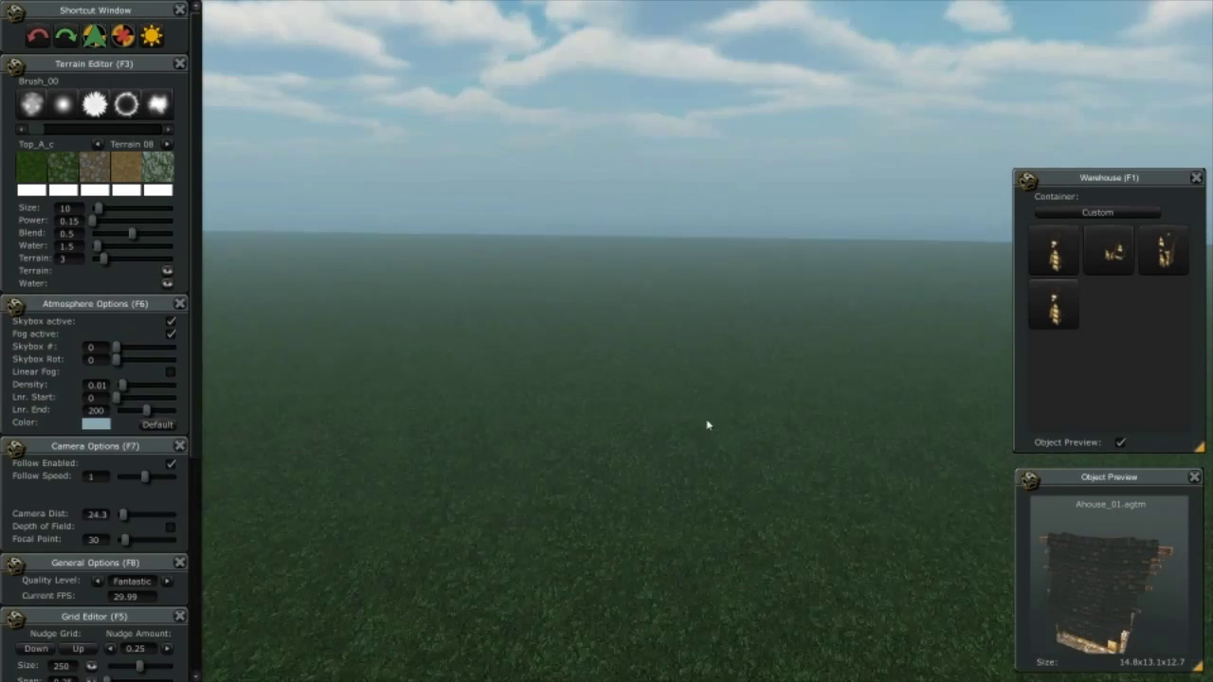
pyautogui.scroll(3, 664, 442)
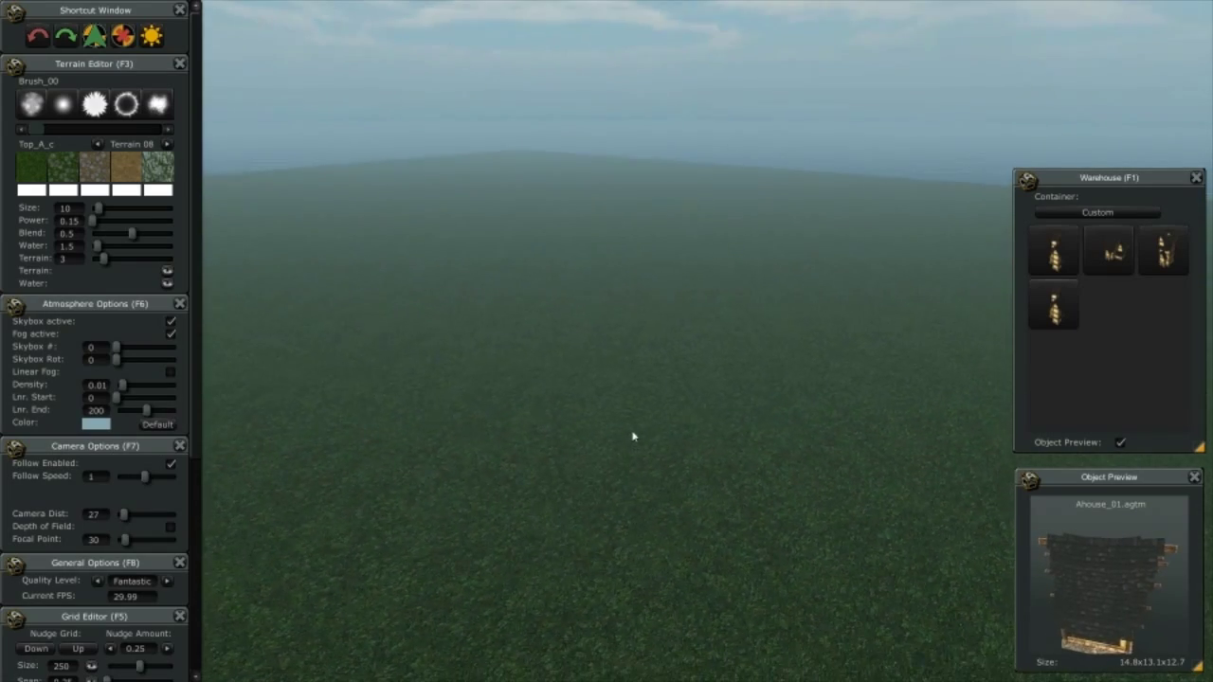
pyautogui.scroll(5, 719, 443)
pyautogui.scroll(2, 718, 443)
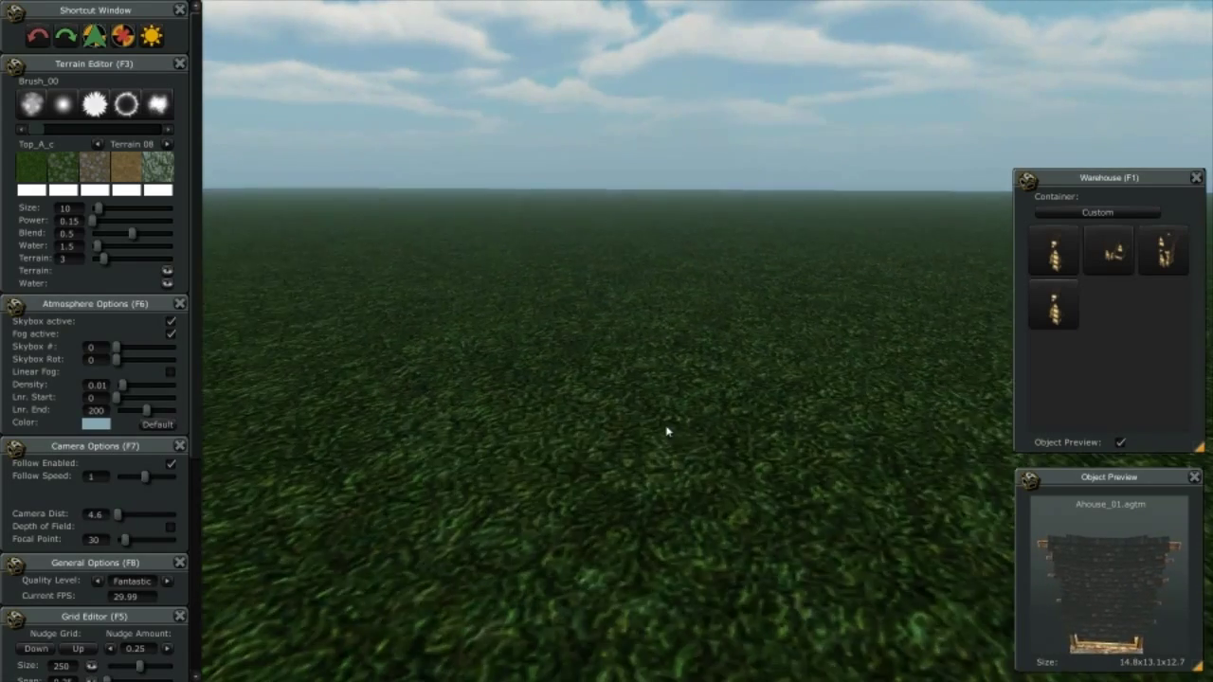
pyautogui.moveTo(666, 432); pyautogui.dragTo(637, 462, button='right')
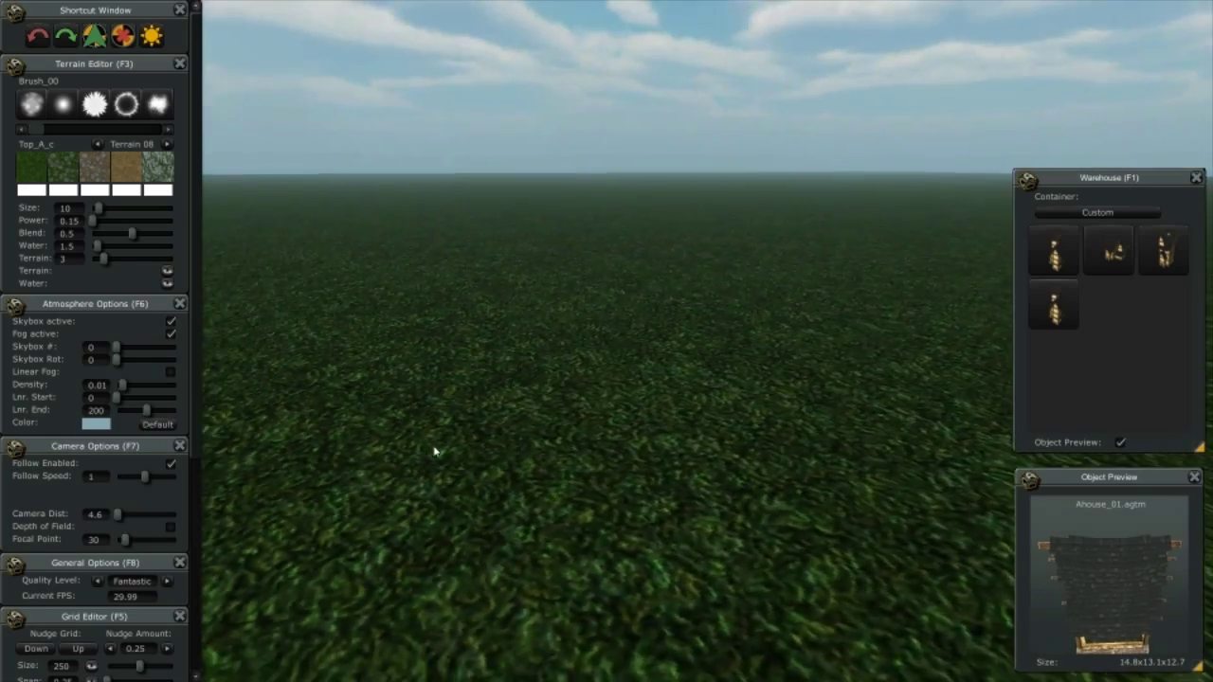
pyautogui.scroll(-6, 515, 433)
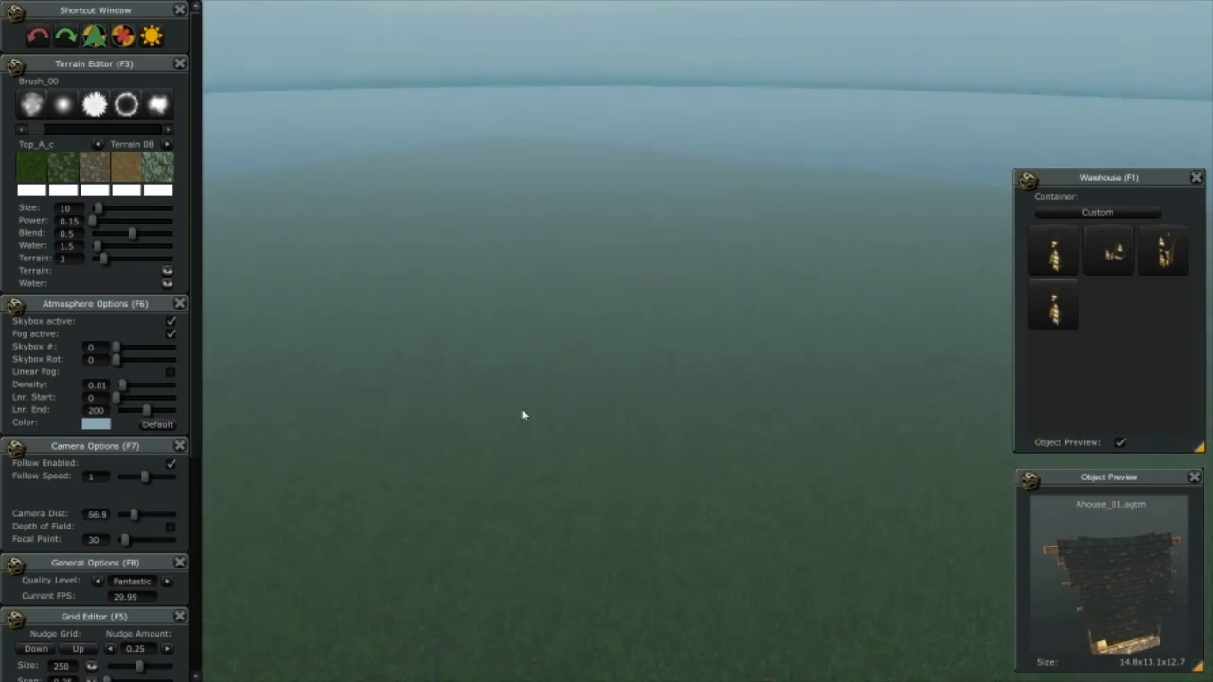
pyautogui.scroll(2, 740, 490)
pyautogui.scroll(-3, 740, 491)
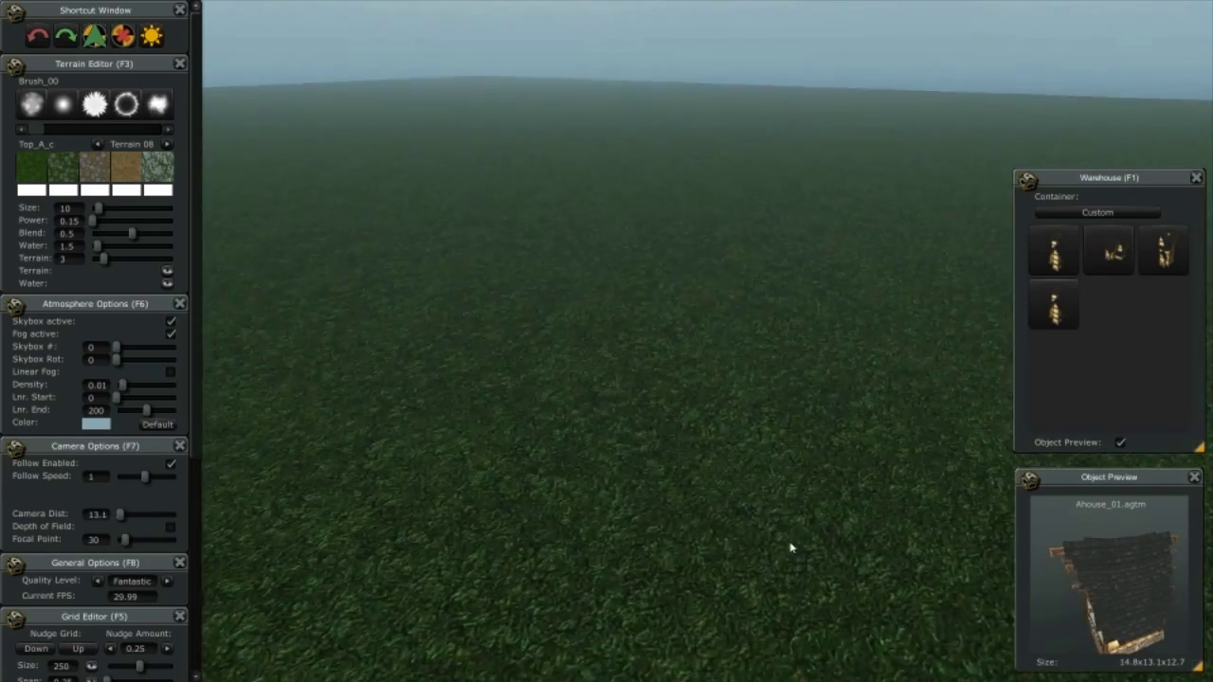
pyautogui.scroll(-2, 791, 550)
pyautogui.scroll(3, 698, 509)
pyautogui.scroll(2, 780, 525)
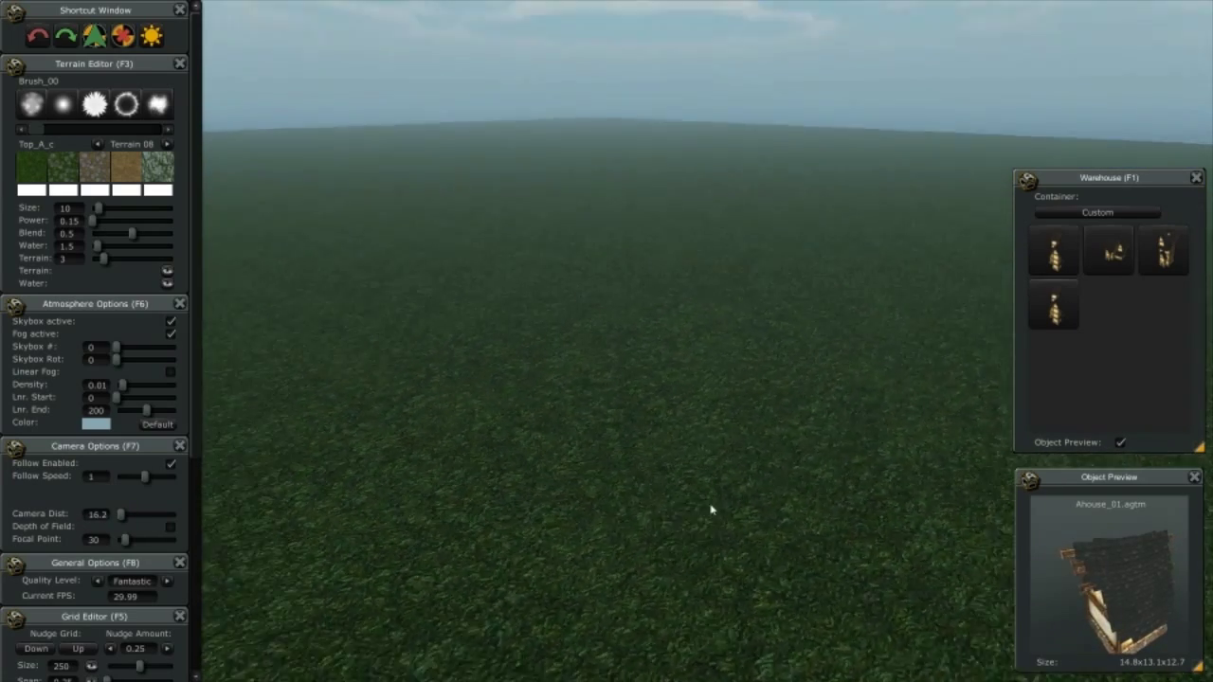
pyautogui.scroll(1, 637, 442)
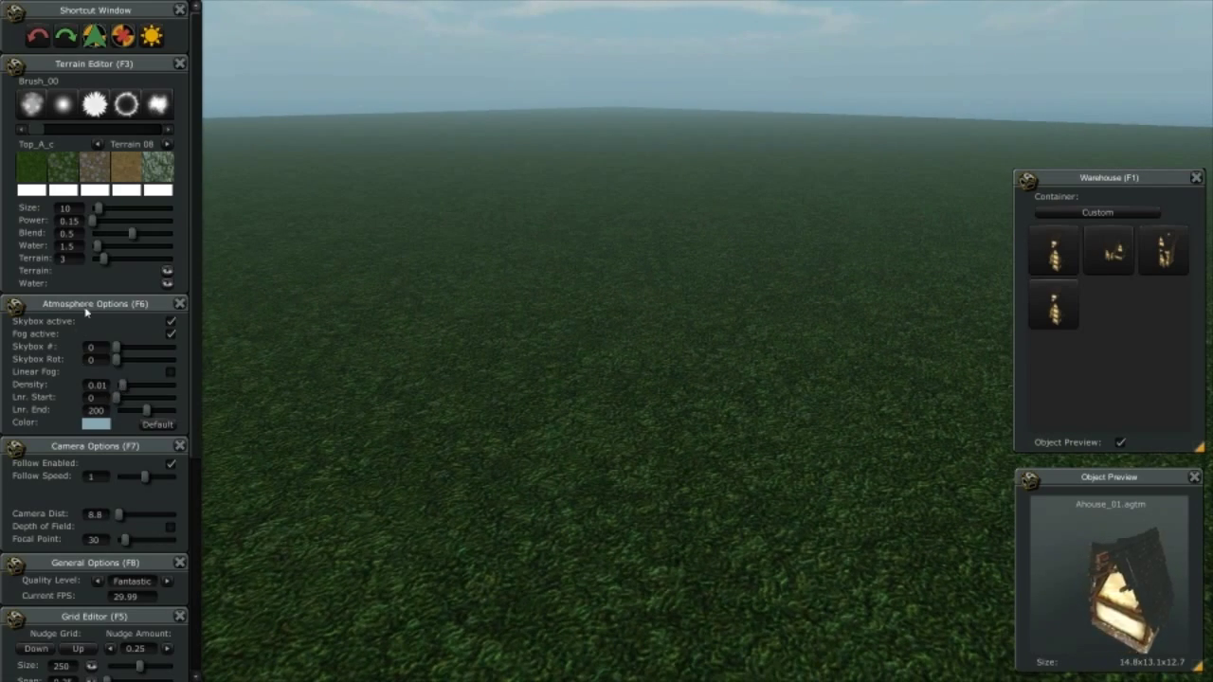
# - Undock Atmosphere Options, raise the fog density, and switch on Linear Fog
pyautogui.moveTo(85, 306); pyautogui.dragTo(632, 243)
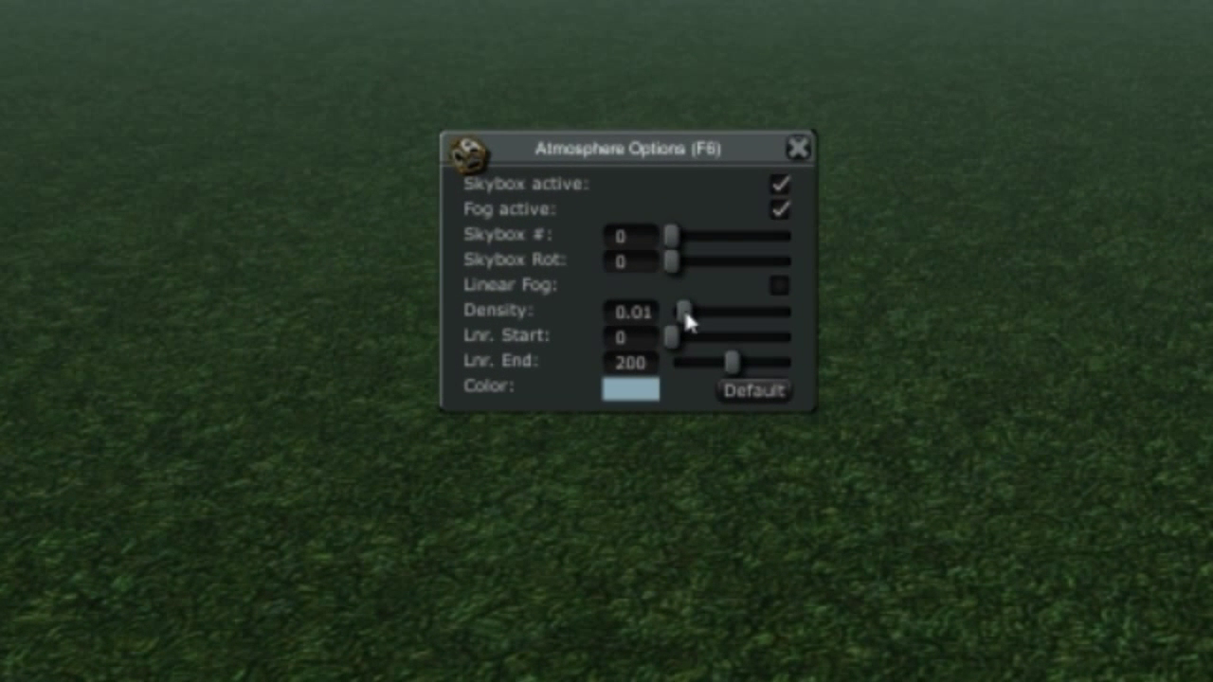
pyautogui.moveTo(687, 317)
pyautogui.mouseDown()
pyautogui.moveTo(742, 316)
pyautogui.moveTo(653, 327)
pyautogui.mouseUp()
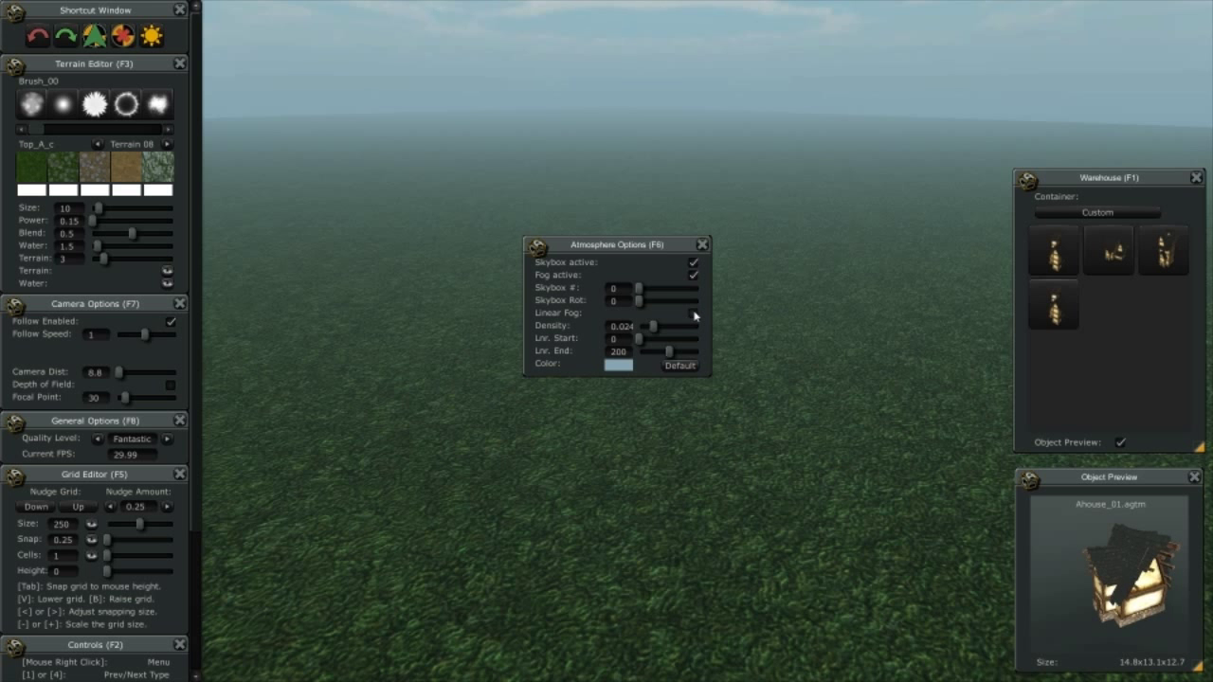
pyautogui.click(695, 315)
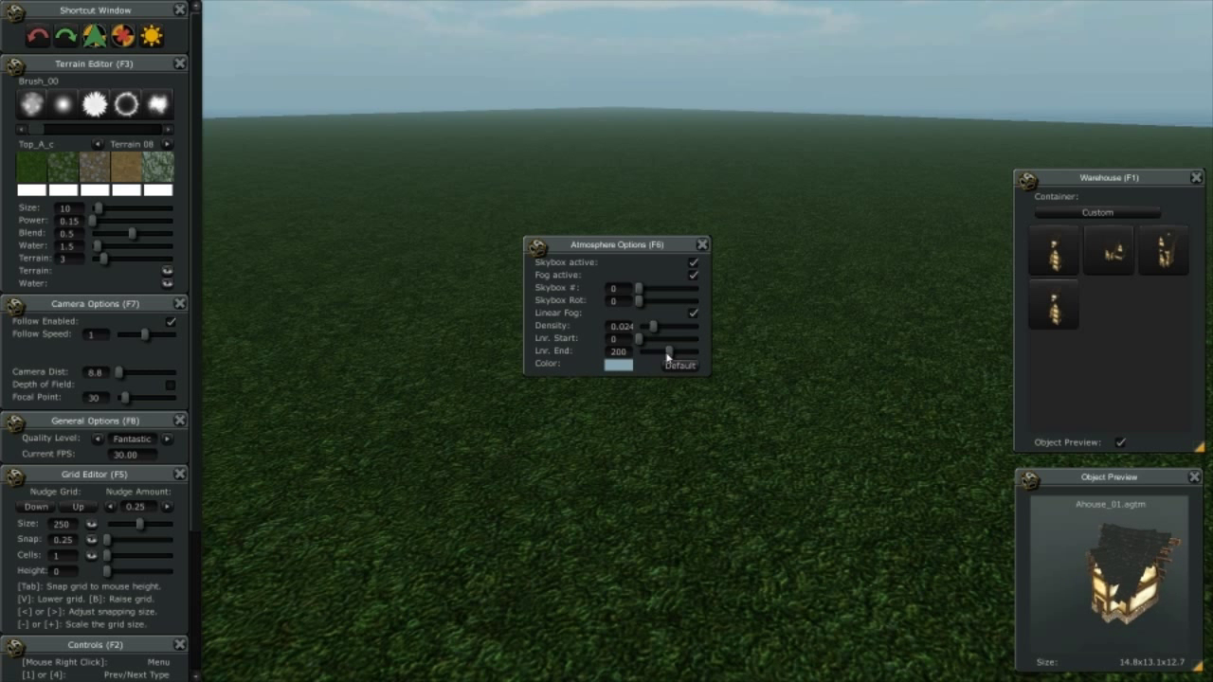
# - Set linear fog start 42 and end 118, then turn it off and drop density to about 0.003
pyautogui.moveTo(670, 352); pyautogui.dragTo(664, 356)
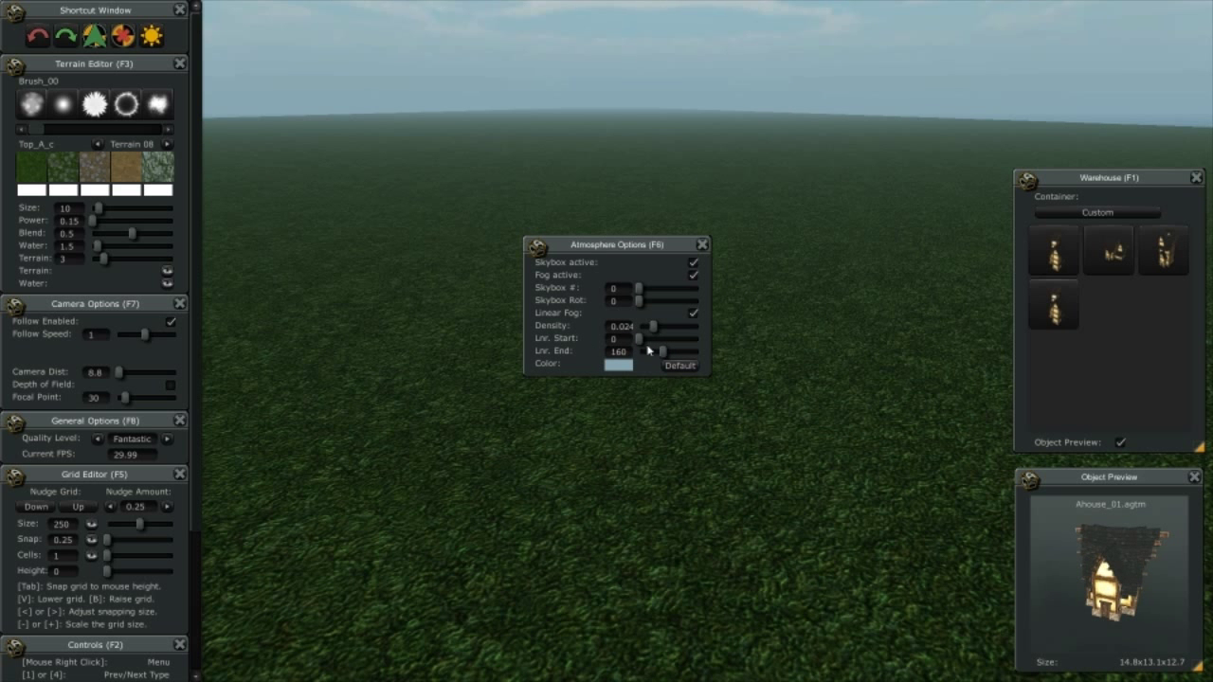
pyautogui.moveTo(640, 343); pyautogui.dragTo(646, 346)
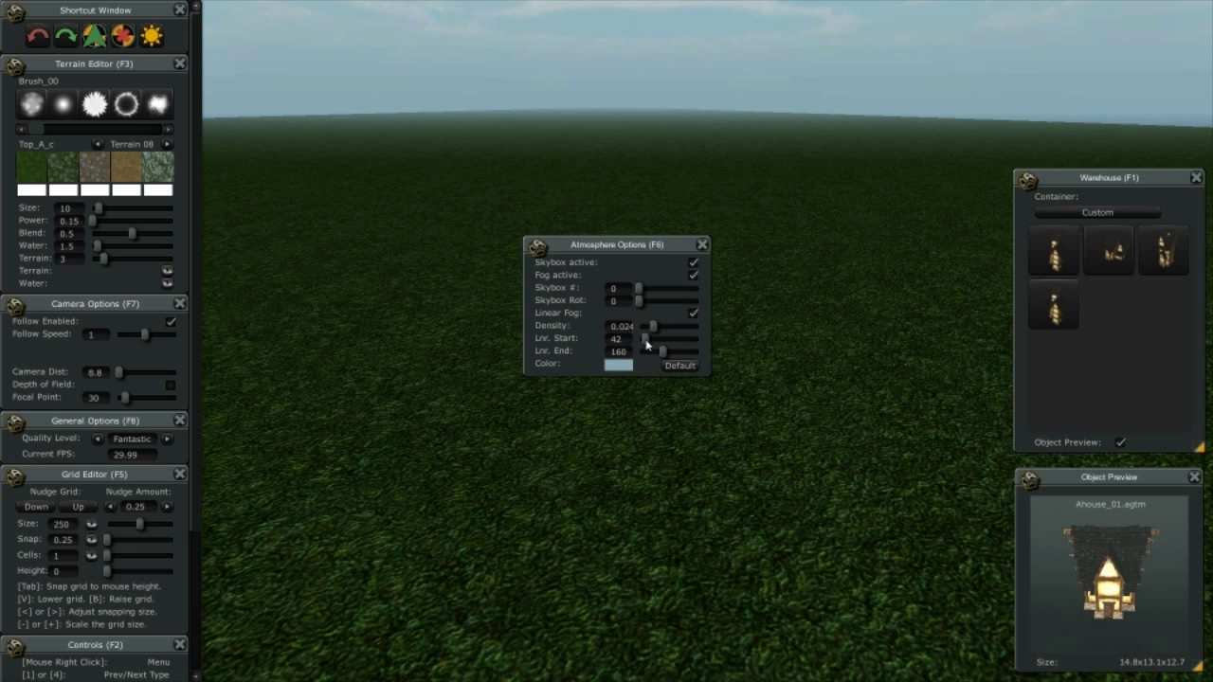
pyautogui.moveTo(665, 355); pyautogui.dragTo(659, 356)
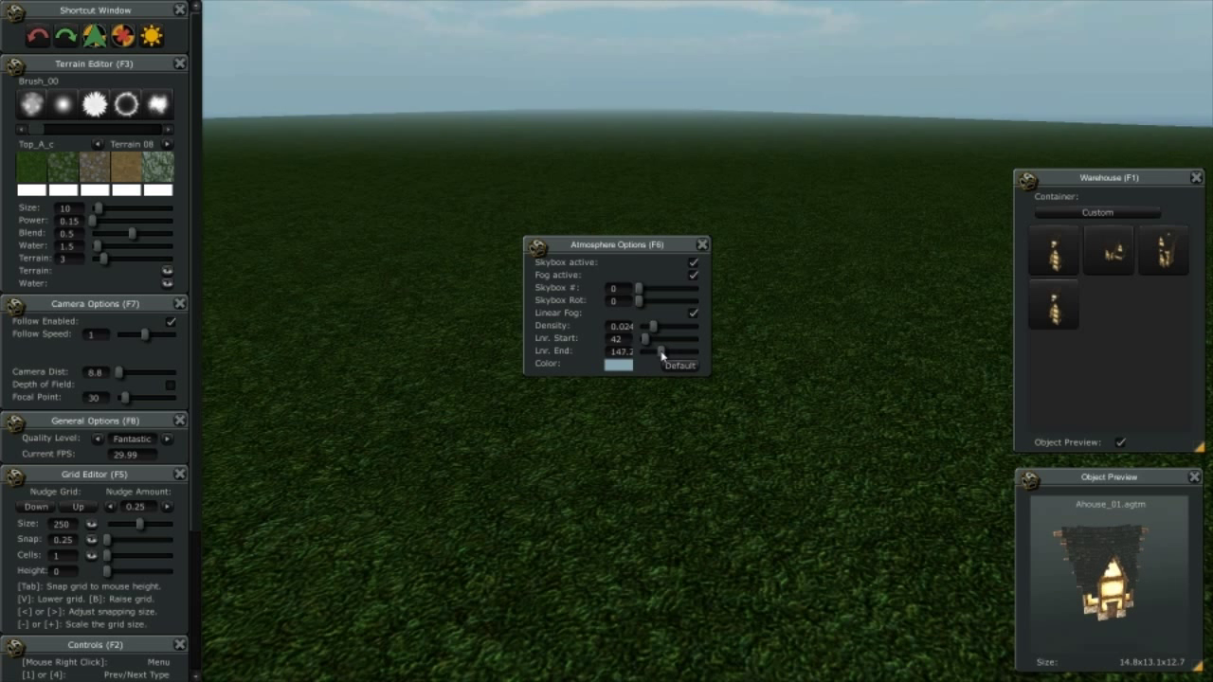
pyautogui.moveTo(659, 356); pyautogui.dragTo(646, 349)
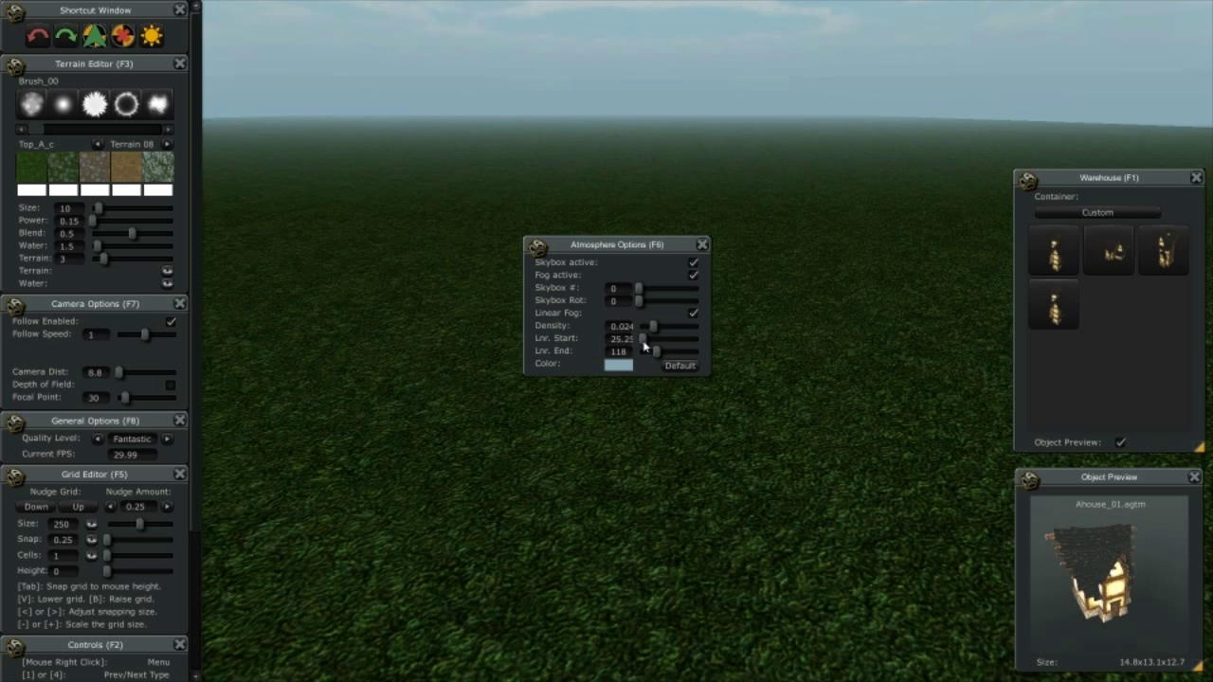
pyautogui.click(693, 315)
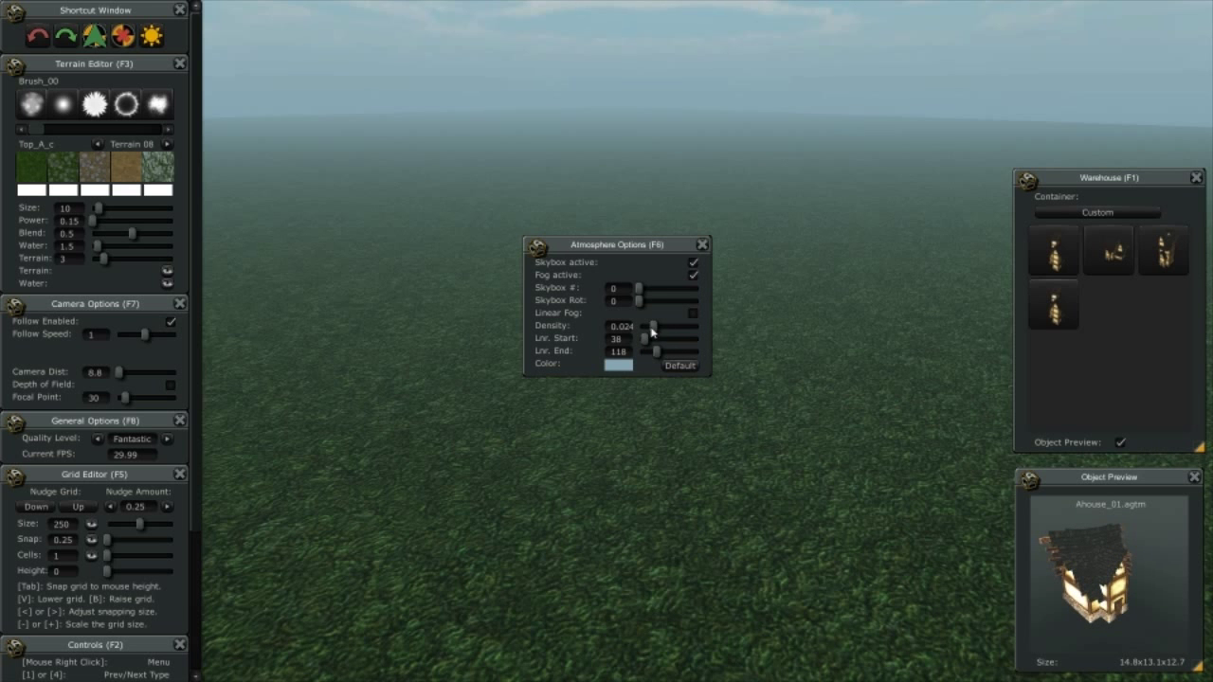
pyautogui.moveTo(652, 331); pyautogui.dragTo(642, 331)
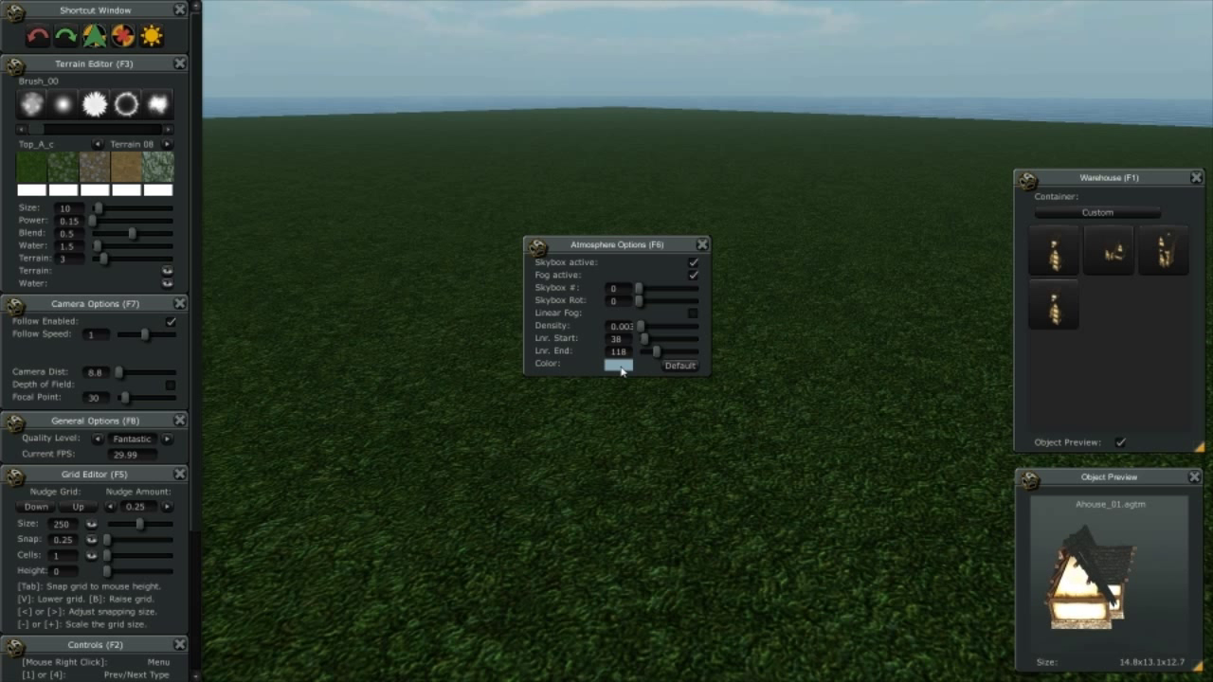
# - Try darker and paler blue fog colours with denser haze, then cancel the colour picker
pyautogui.click(618, 366)
pyautogui.moveTo(602, 228)
pyautogui.mouseDown()
pyautogui.moveTo(372, 212)
pyautogui.moveTo(394, 243)
pyautogui.mouseUp()
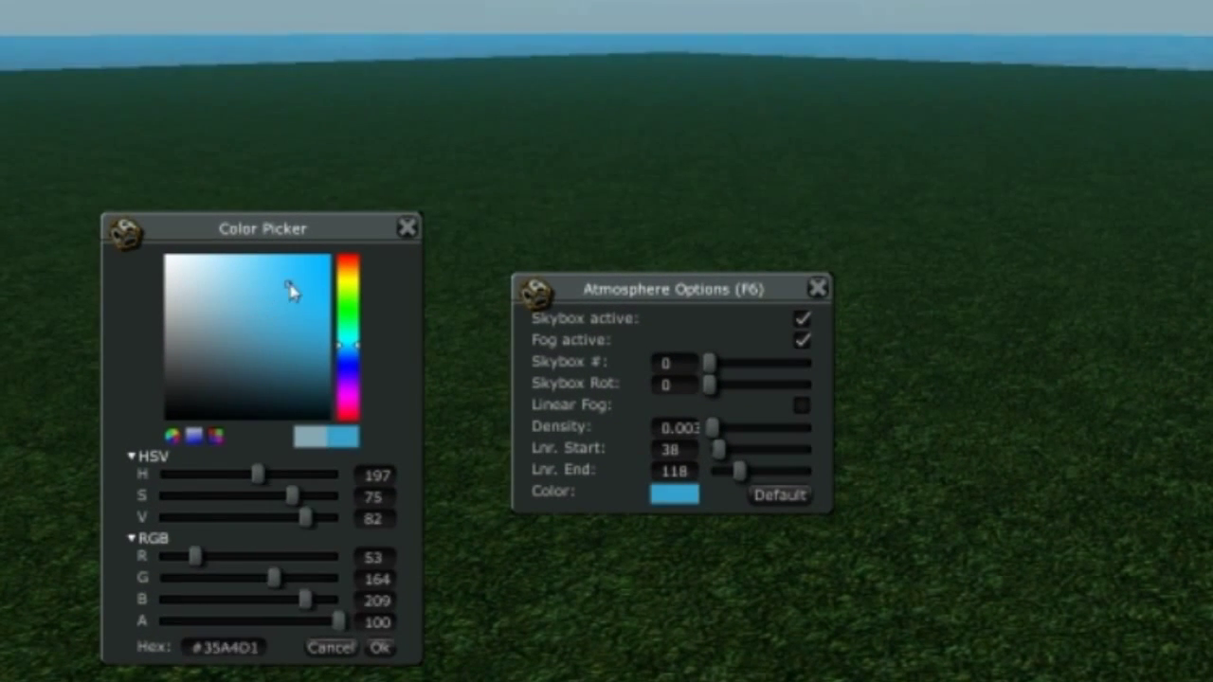
pyautogui.moveTo(291, 292)
pyautogui.mouseDown()
pyautogui.moveTo(317, 303)
pyautogui.moveTo(266, 311)
pyautogui.moveTo(241, 336)
pyautogui.moveTo(266, 329)
pyautogui.mouseUp()
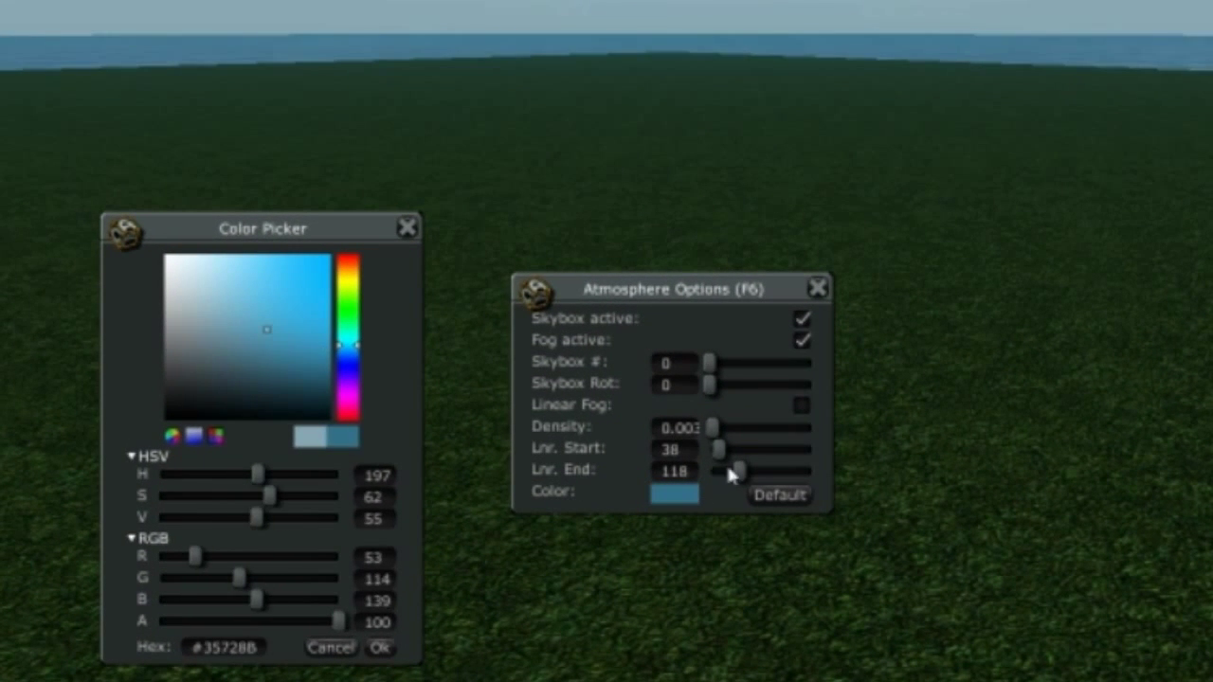
pyautogui.moveTo(733, 472); pyautogui.dragTo(736, 471)
pyautogui.moveTo(712, 427); pyautogui.dragTo(742, 431)
pyautogui.moveTo(311, 331); pyautogui.dragTo(301, 290)
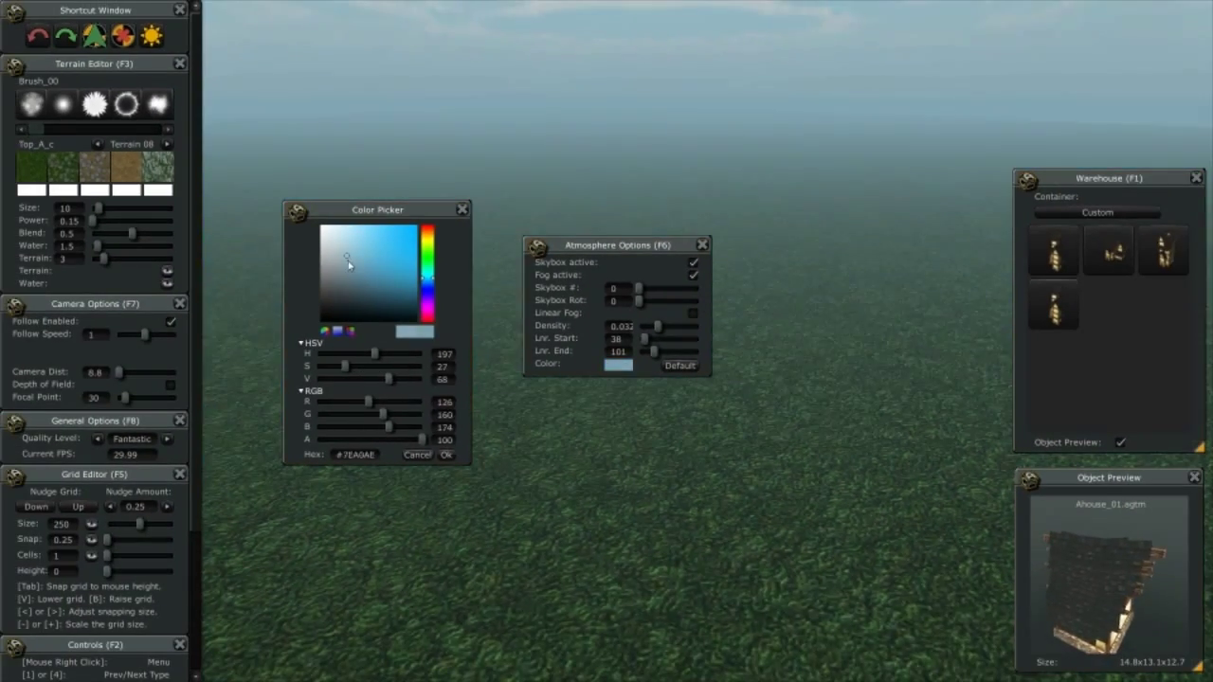
pyautogui.moveTo(400, 244)
pyautogui.mouseDown()
pyautogui.moveTo(346, 254)
pyautogui.moveTo(383, 273)
pyautogui.mouseUp()
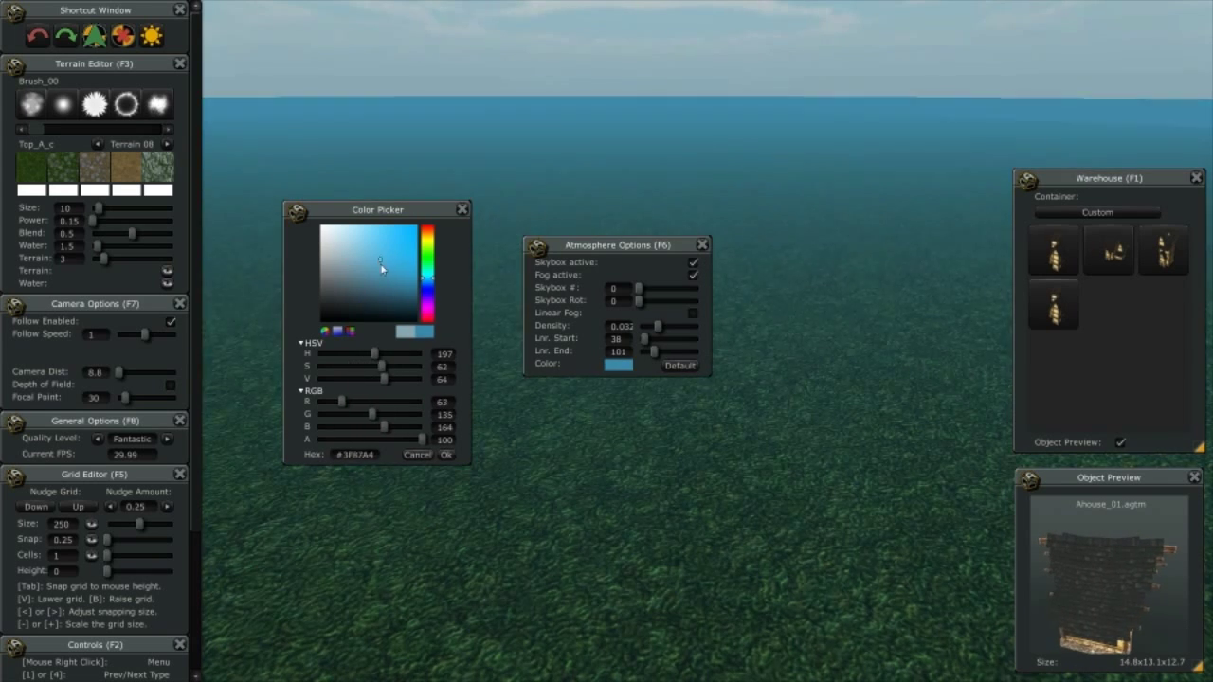
pyautogui.click(359, 254)
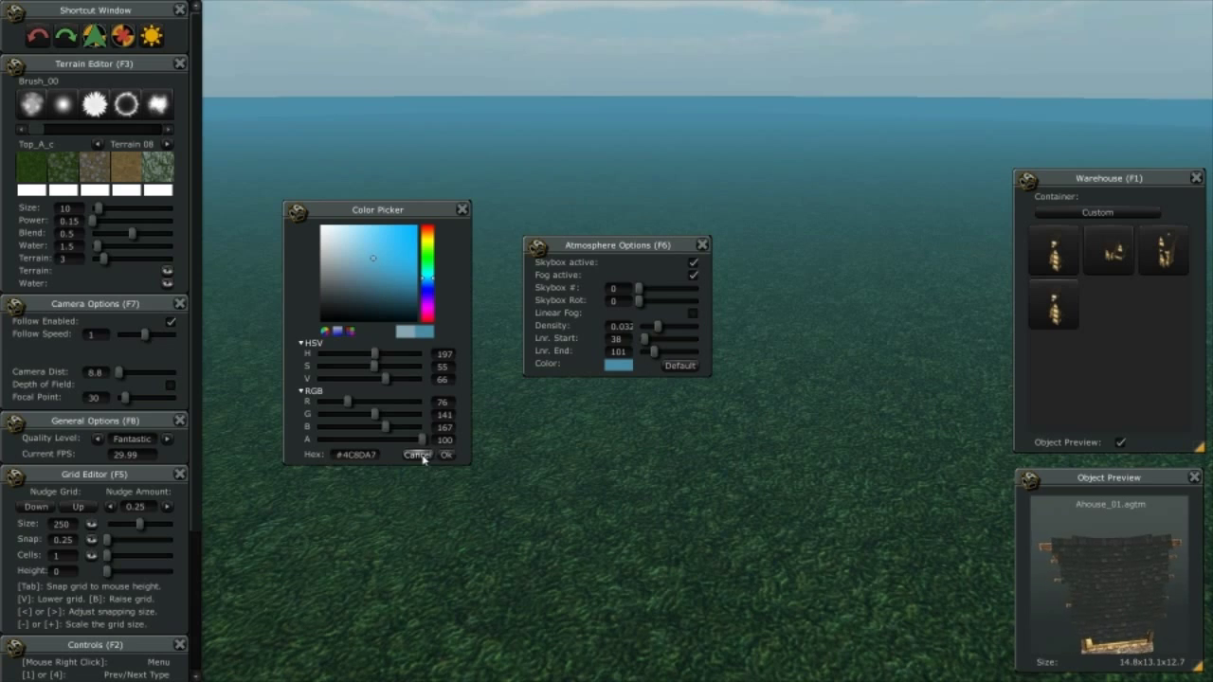
pyautogui.click(419, 456)
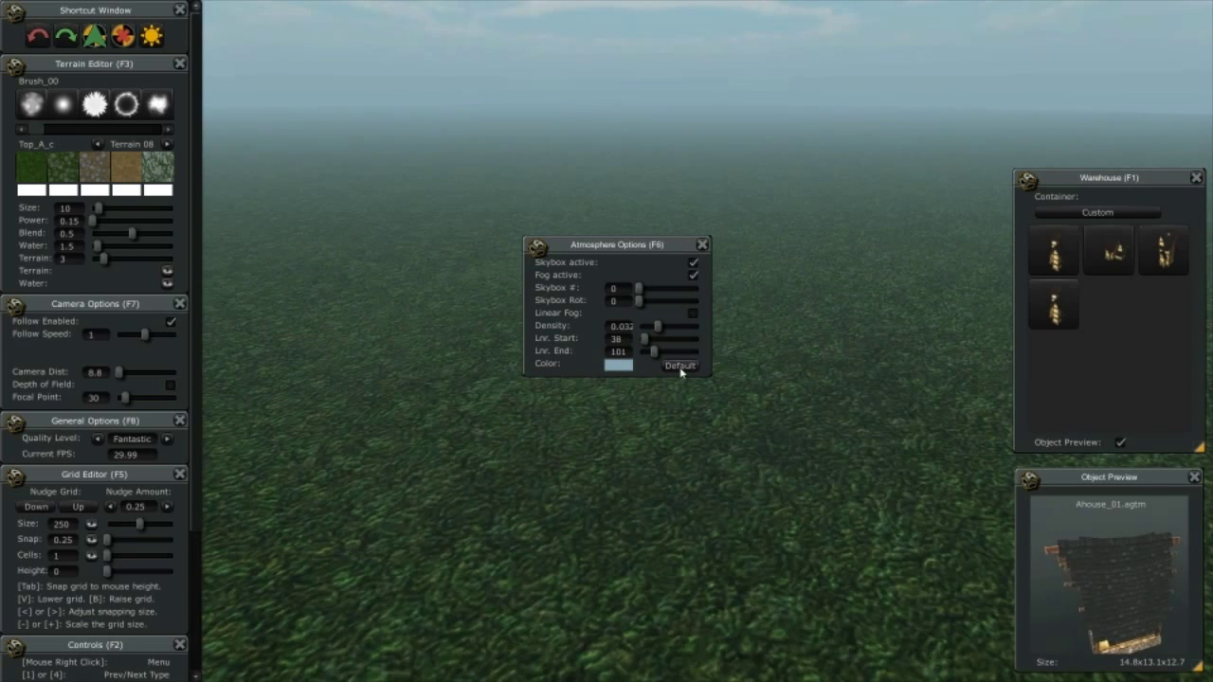
# - Reset fog to its default 0.01 density and undo the accidental flattened terrain patch
pyautogui.click(681, 368)
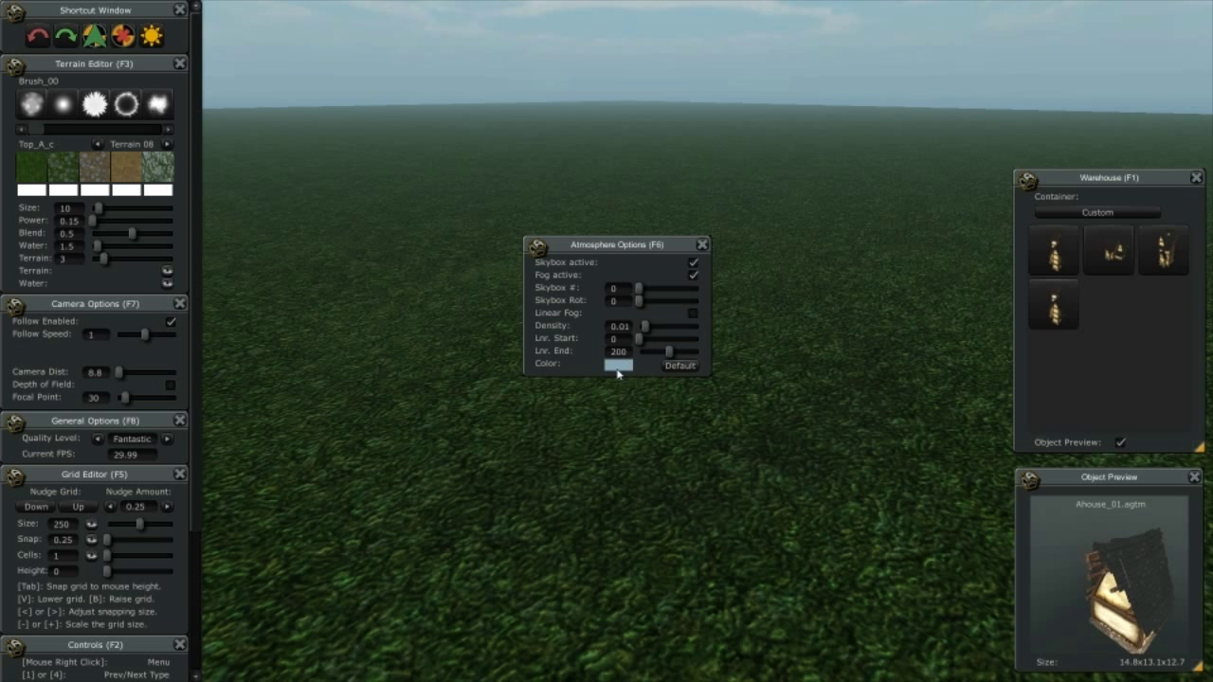
pyautogui.click(770, 496)
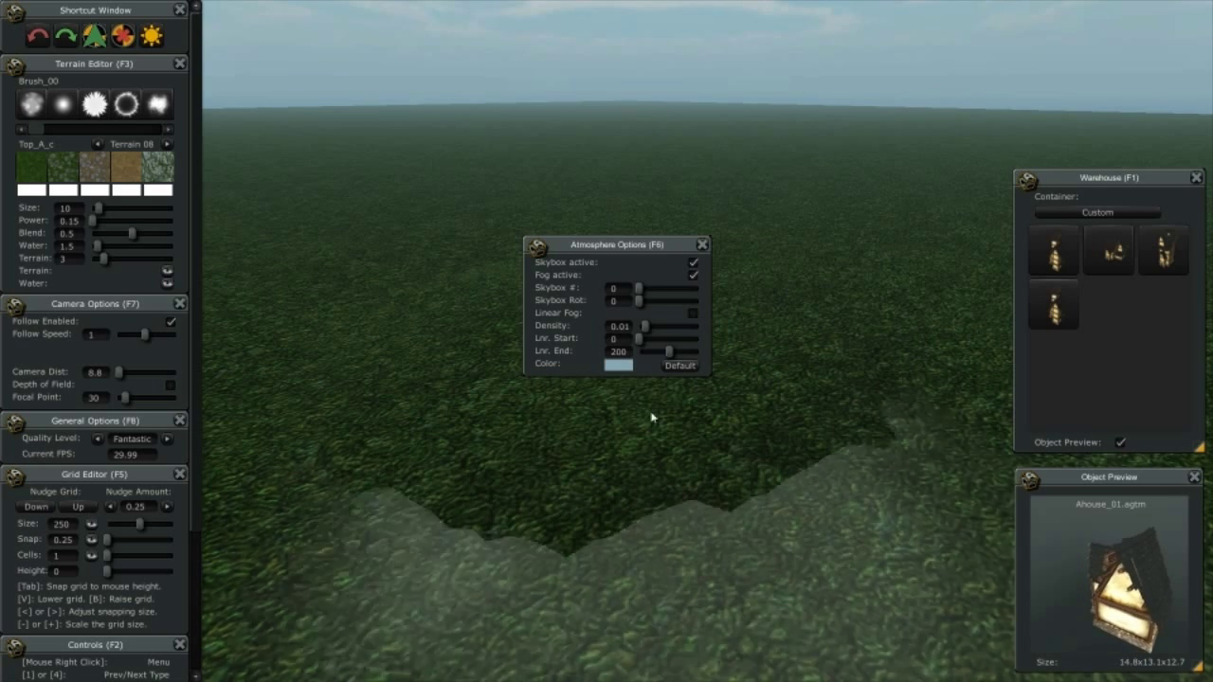
pyautogui.hotkey('ctrl', 'z')
# - Dock the Atmosphere Options back into the side column
pyautogui.moveTo(640, 261)
pyautogui.mouseDown()
pyautogui.moveTo(661, 264)
pyautogui.moveTo(127, 276)
pyautogui.mouseUp()
pyautogui.click(799, 382)
pyautogui.scroll(-5, 620, 409)
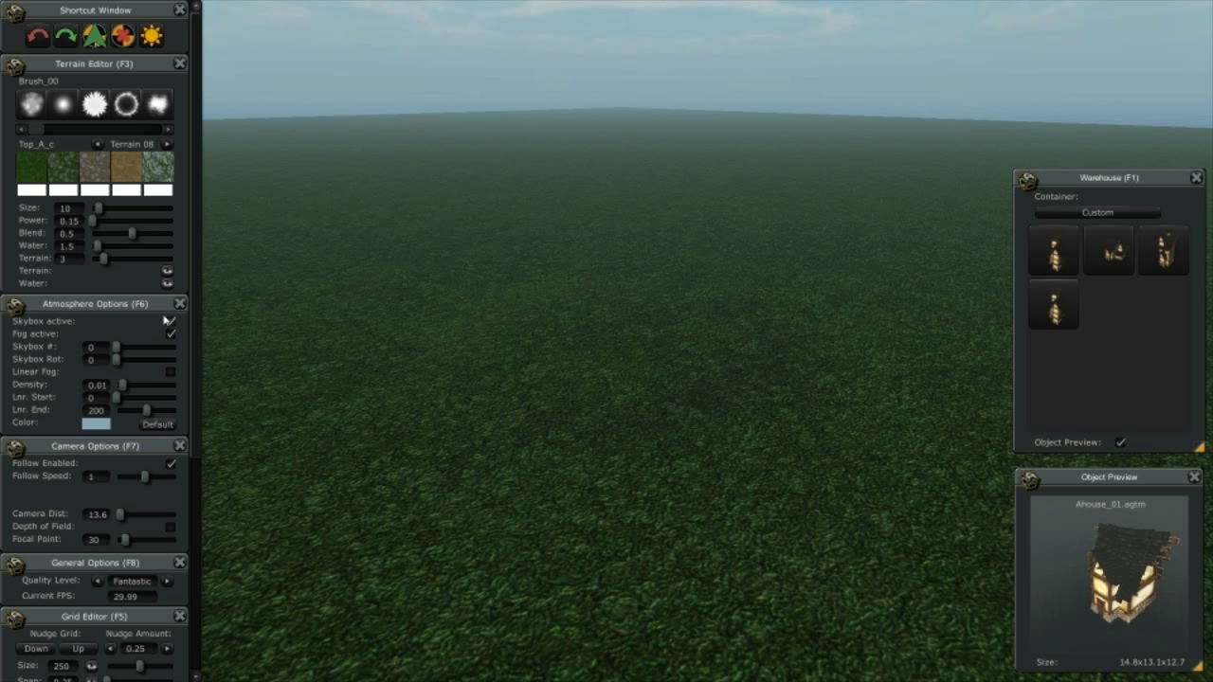
# - Undock Atmosphere Options and toggle skybox and fog off and on, leaving both active
pyautogui.moveTo(148, 305); pyautogui.dragTo(569, 248)
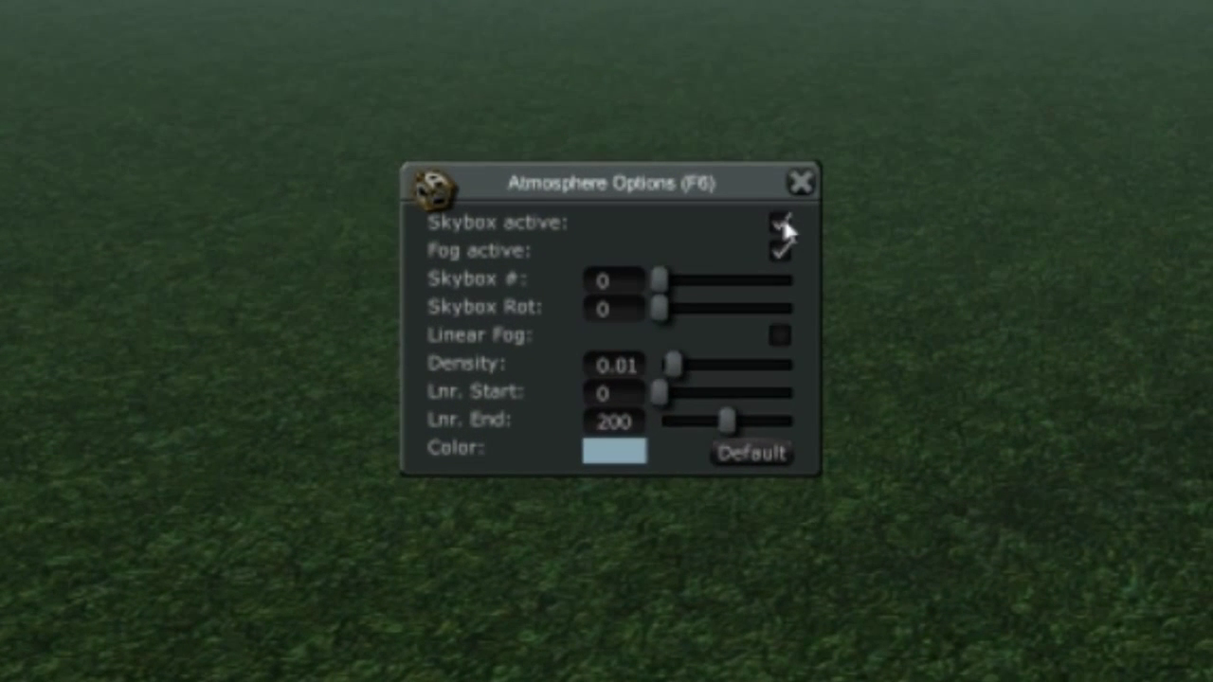
pyautogui.click(780, 223)
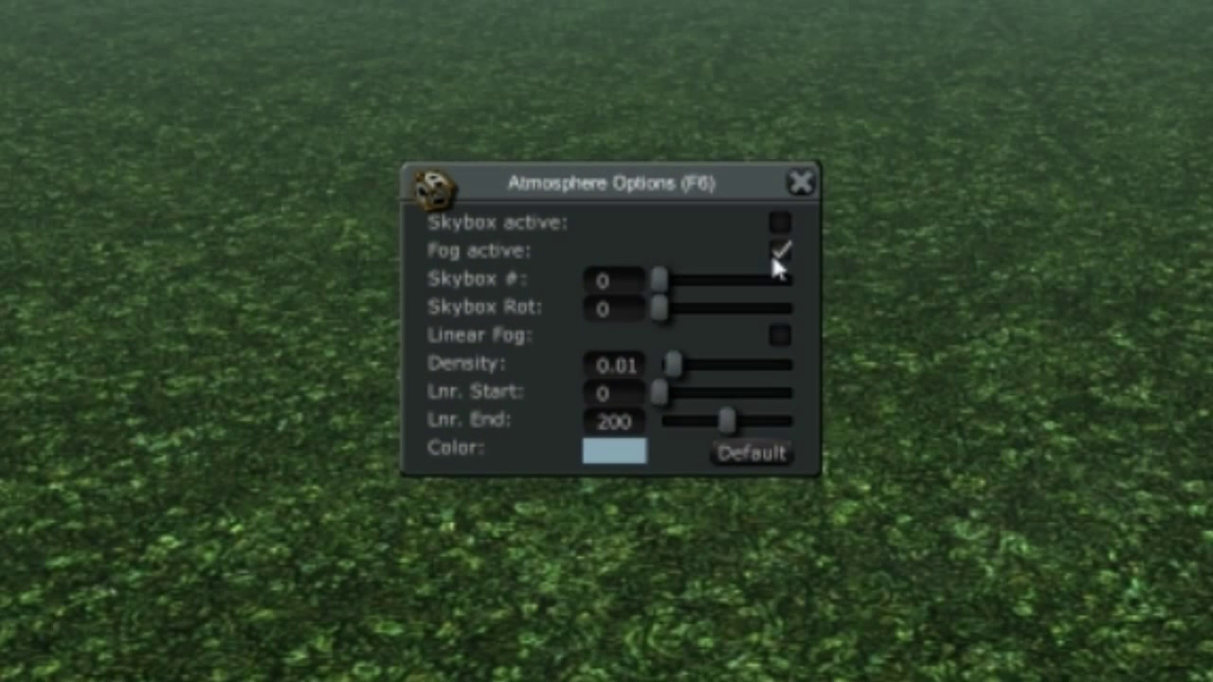
pyautogui.click(778, 252)
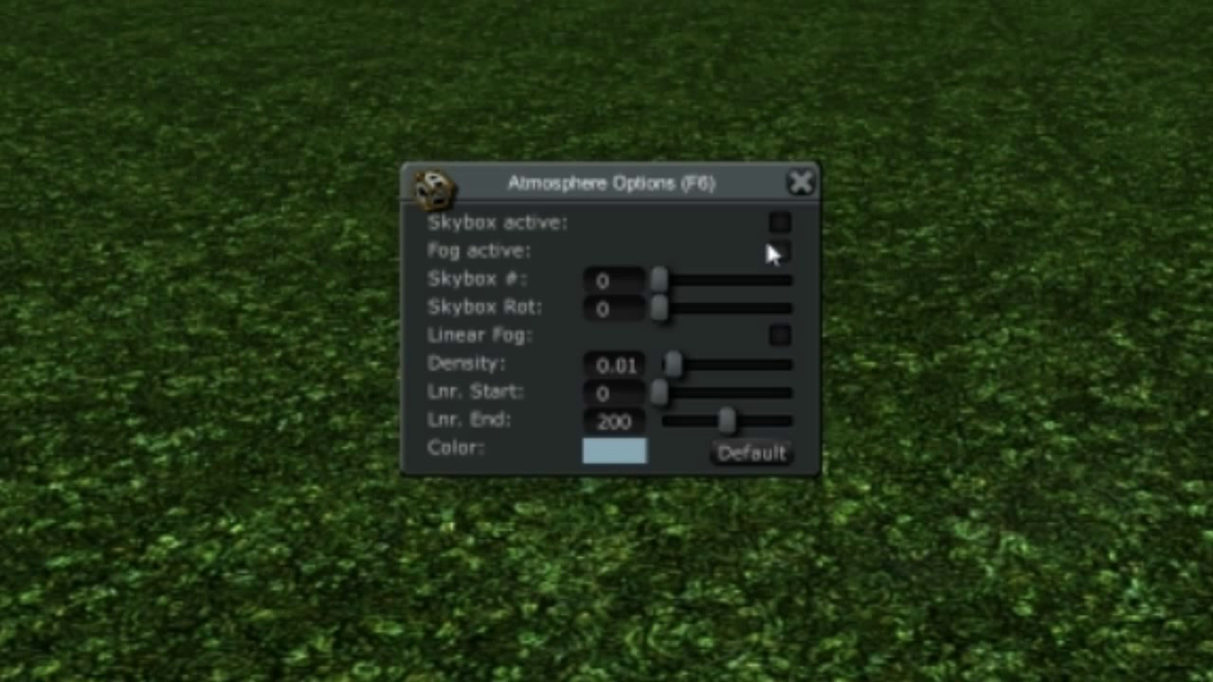
pyautogui.click(780, 224)
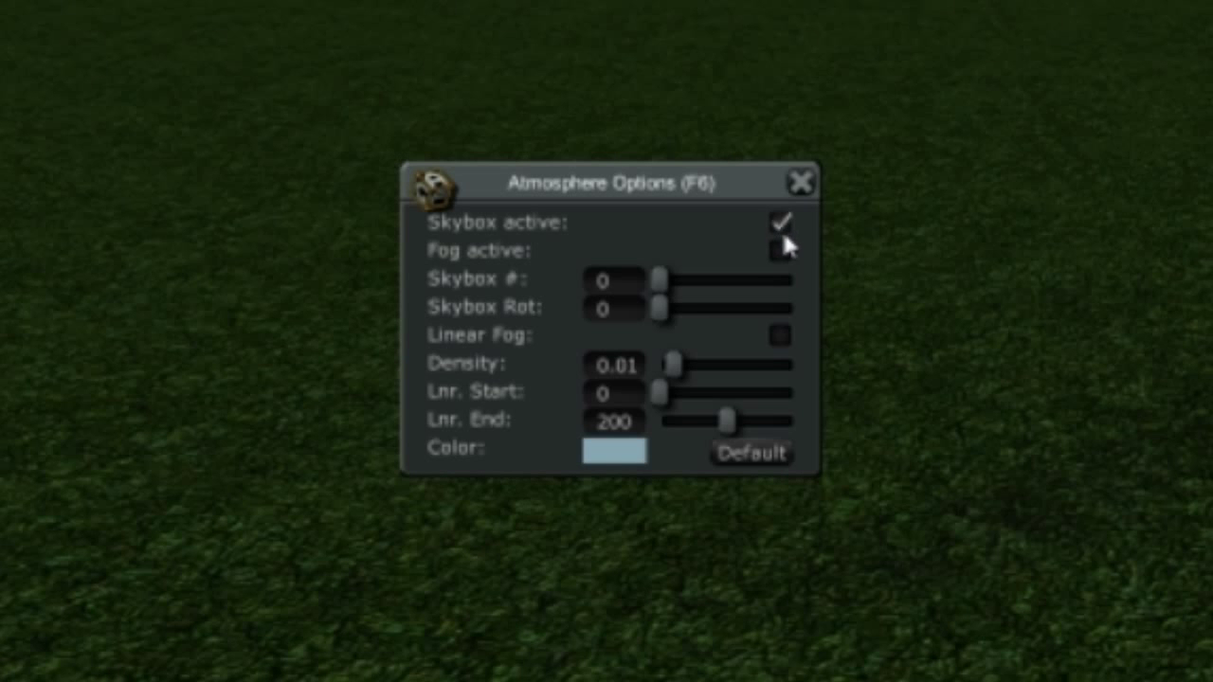
pyautogui.click(779, 251)
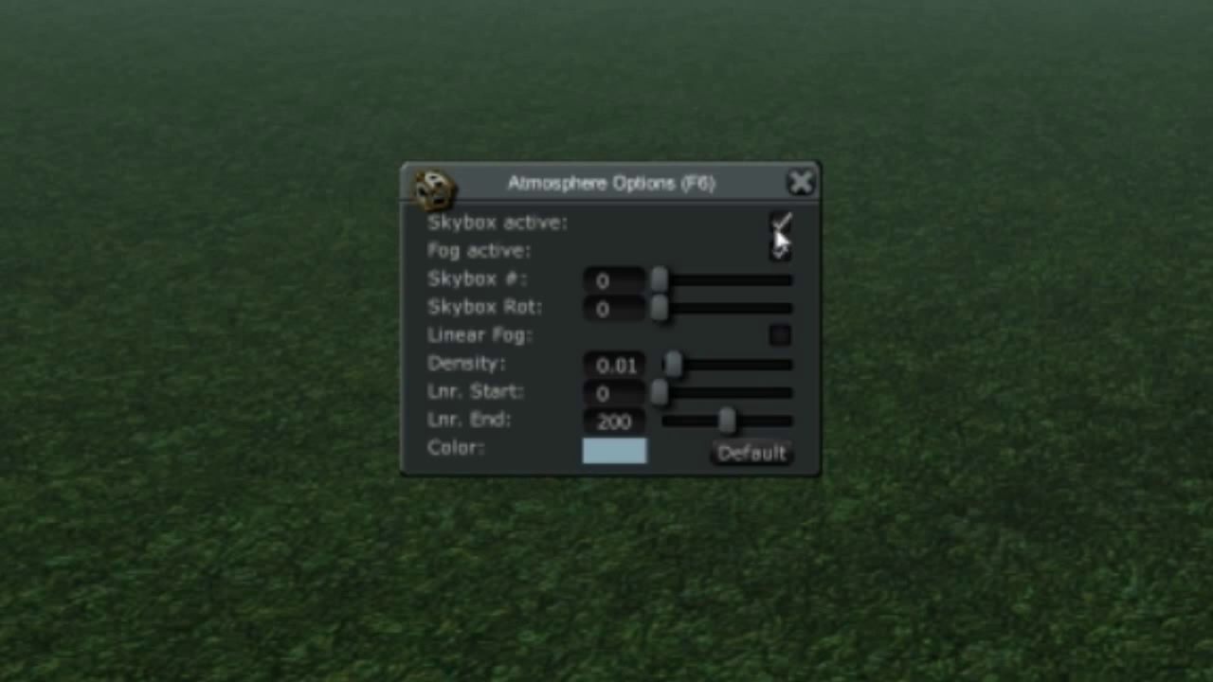
pyautogui.click(779, 225)
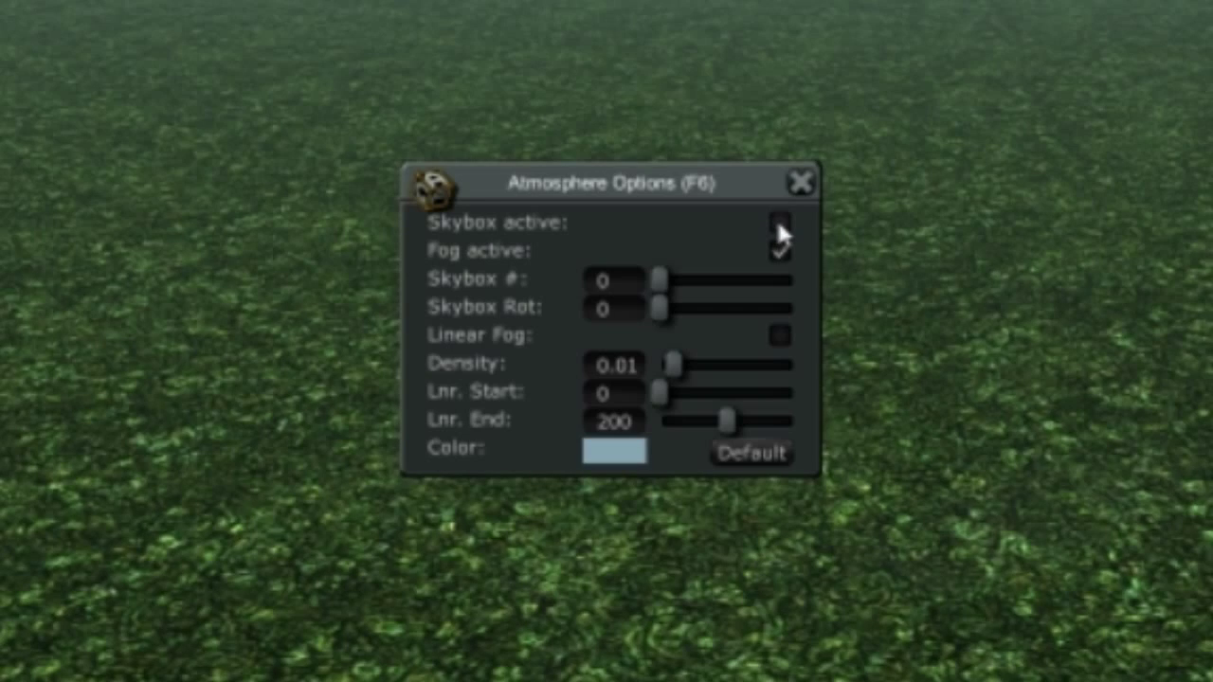
pyautogui.click(780, 224)
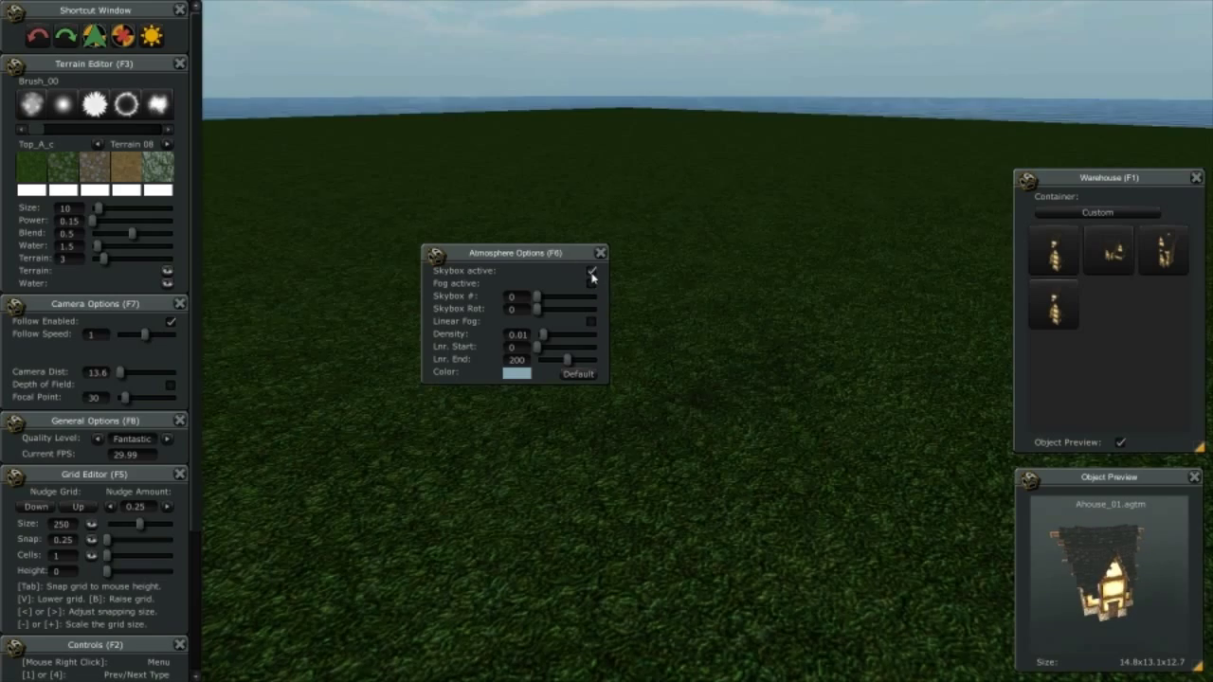
# - Untick Skybox active, dock Atmosphere Options in the left column, and zoom the camera
pyautogui.click(592, 272)
pyautogui.moveTo(564, 260); pyautogui.dragTo(142, 305)
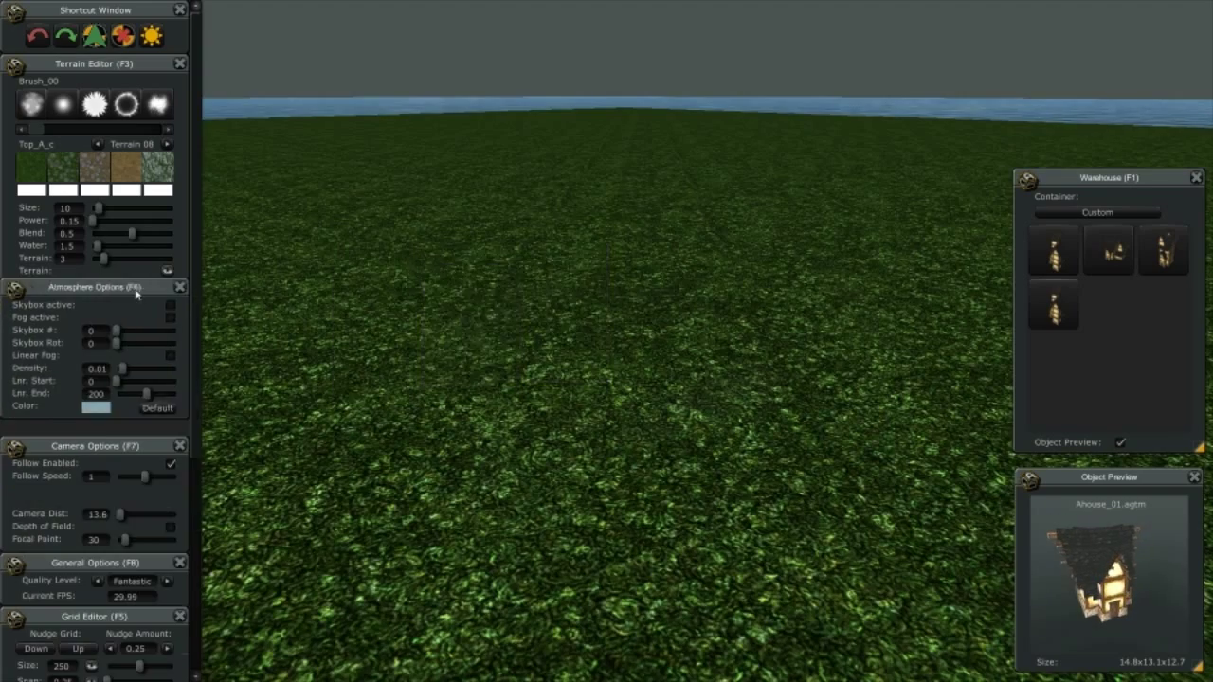
pyautogui.scroll(-5, 707, 374)
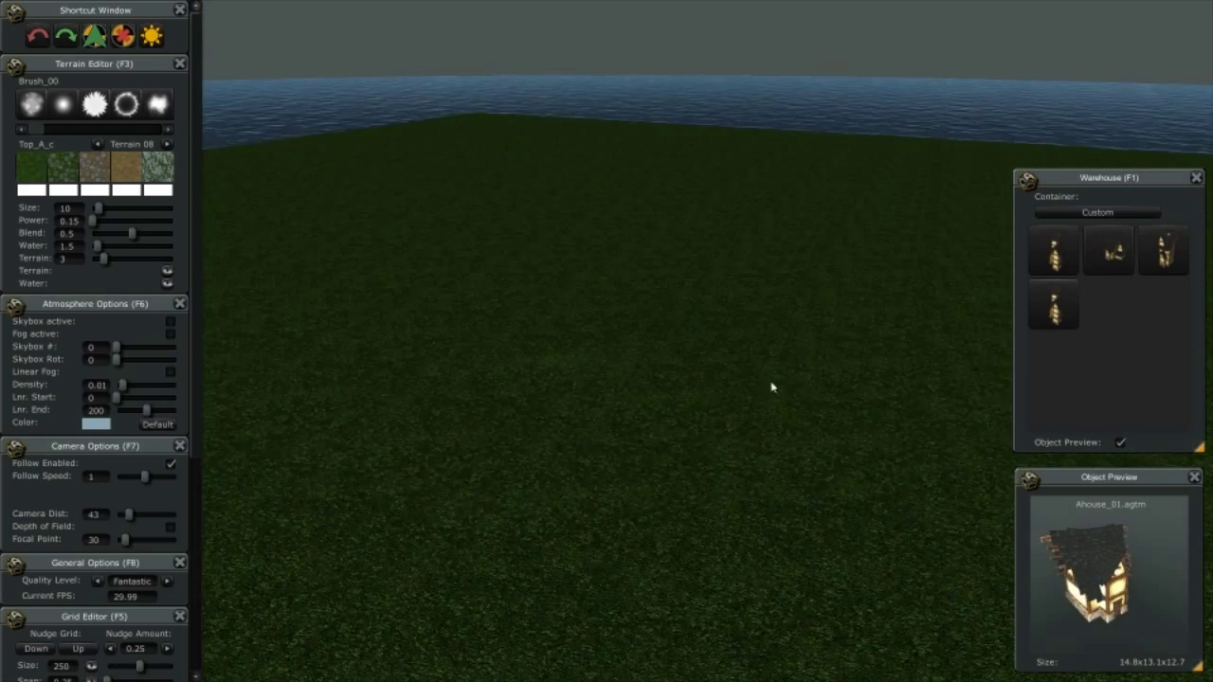
pyautogui.scroll(1, 569, 260)
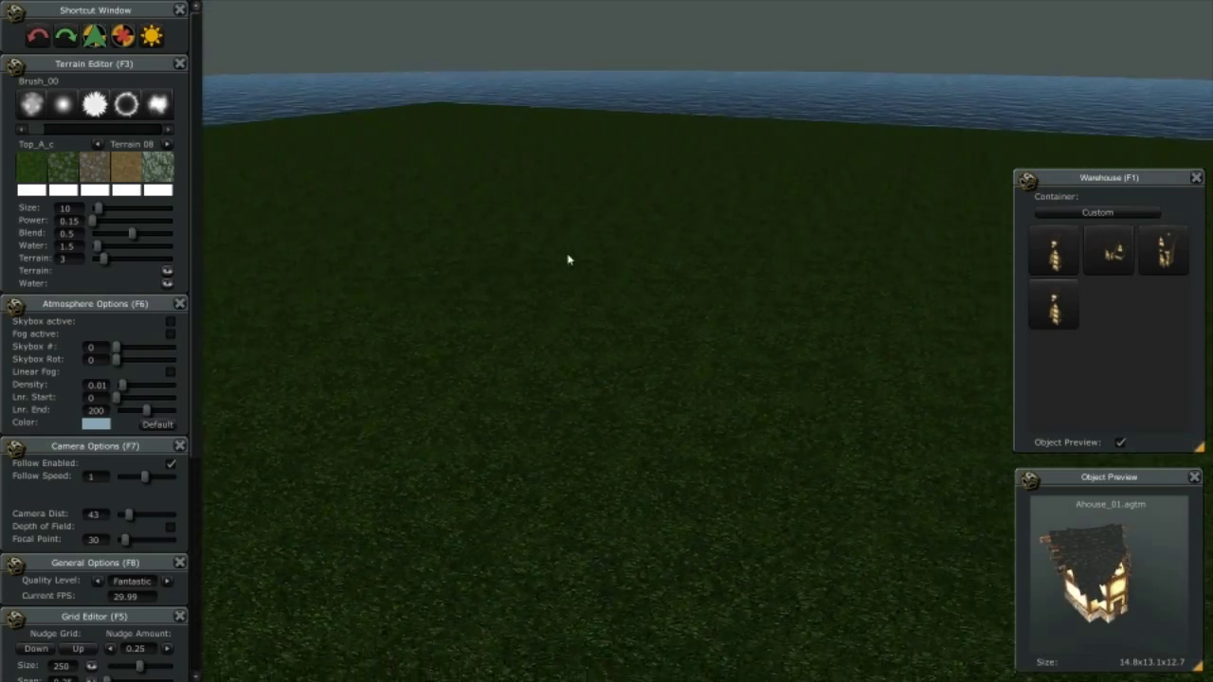
pyautogui.scroll(2, 650, 398)
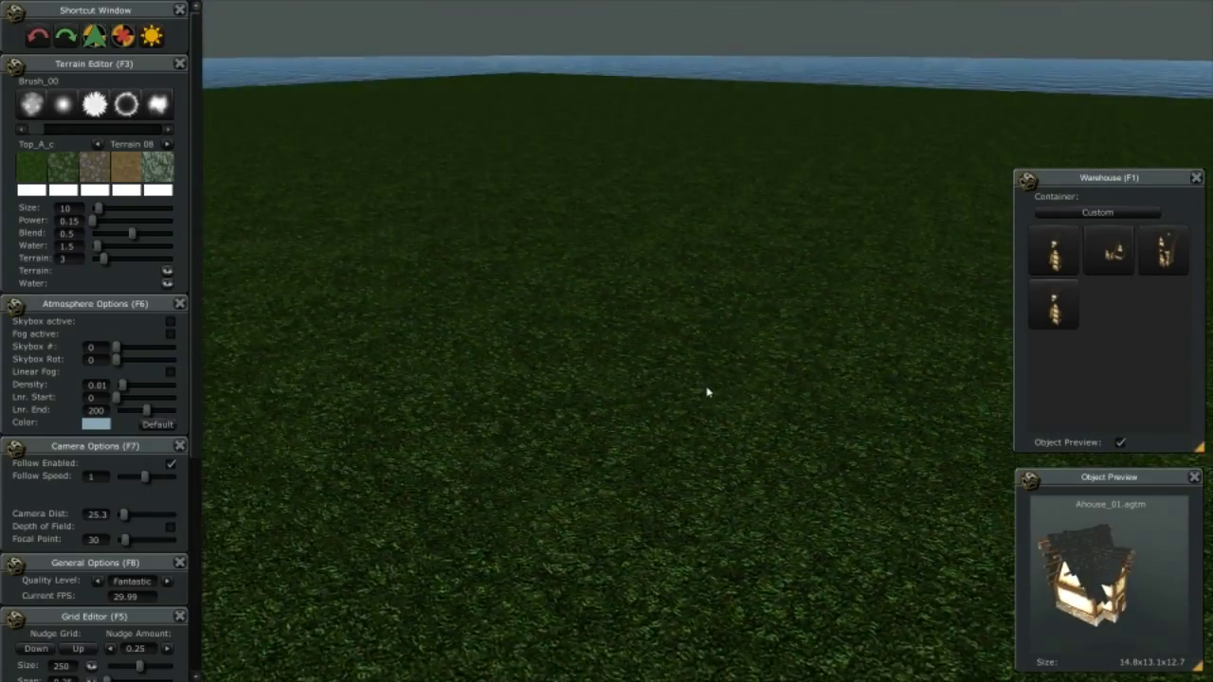
pyautogui.scroll(1, 701, 391)
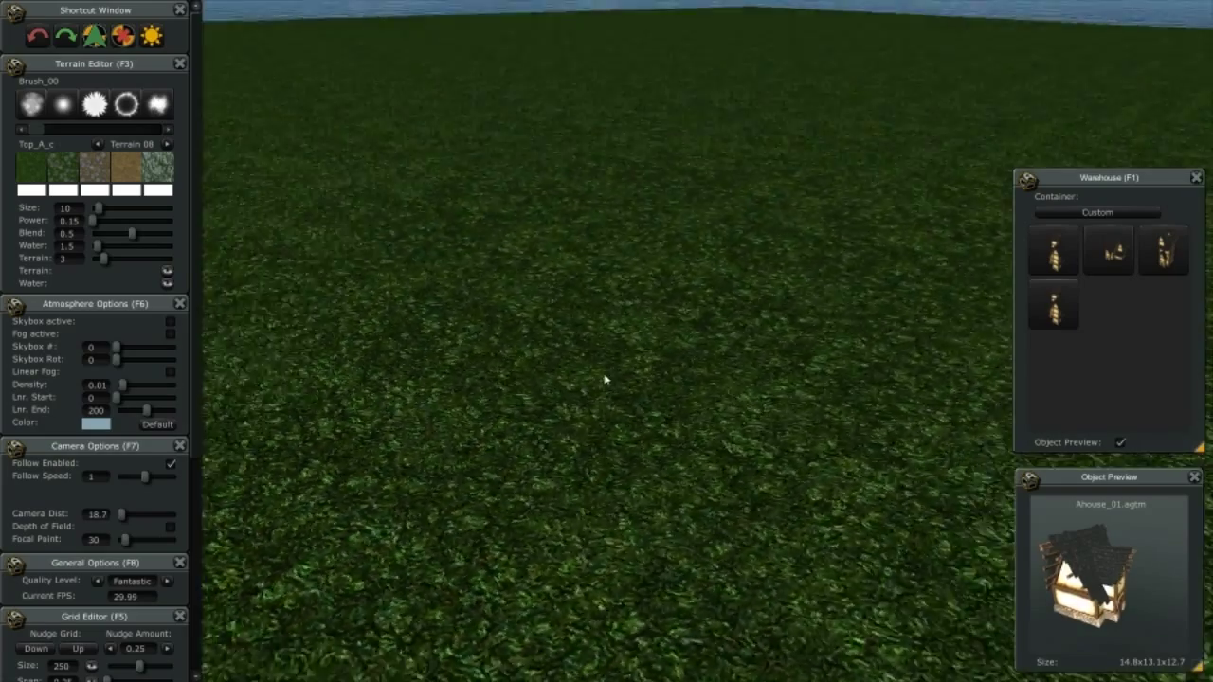
pyautogui.scroll(1, 605, 380)
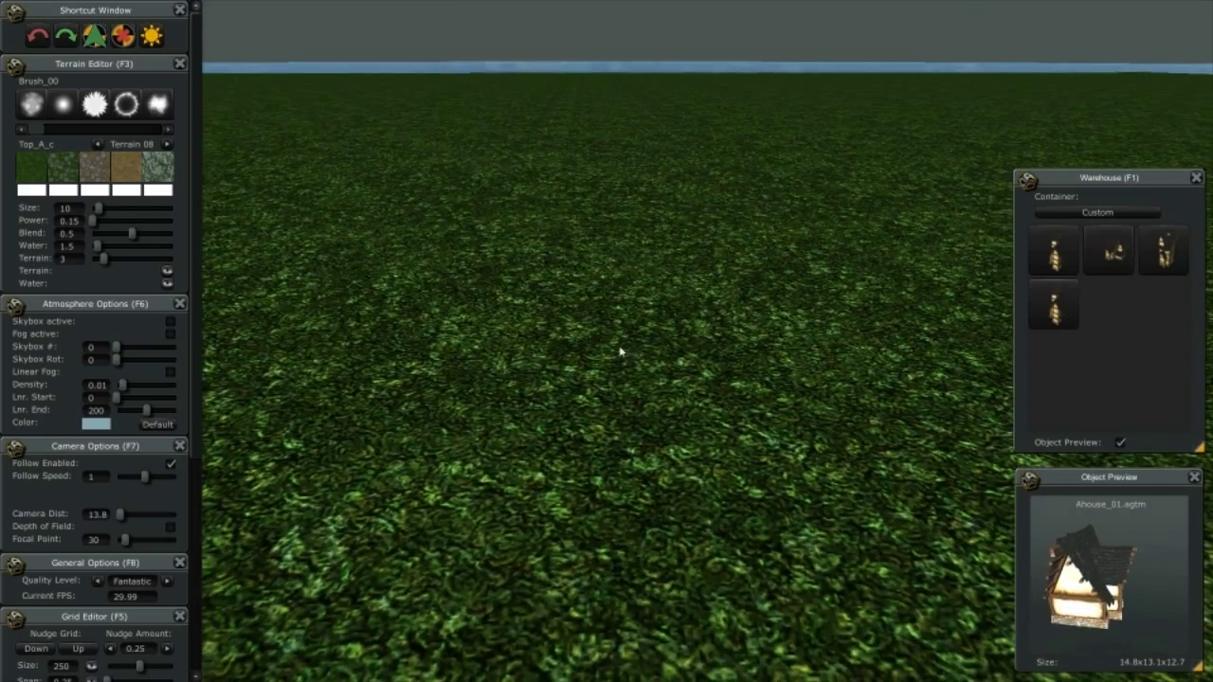
# - Set up a new terrain: size 500, resolution 1025, water height 4, terrain height 0
pyautogui.press('Tab')
pyautogui.moveTo(726, 305)
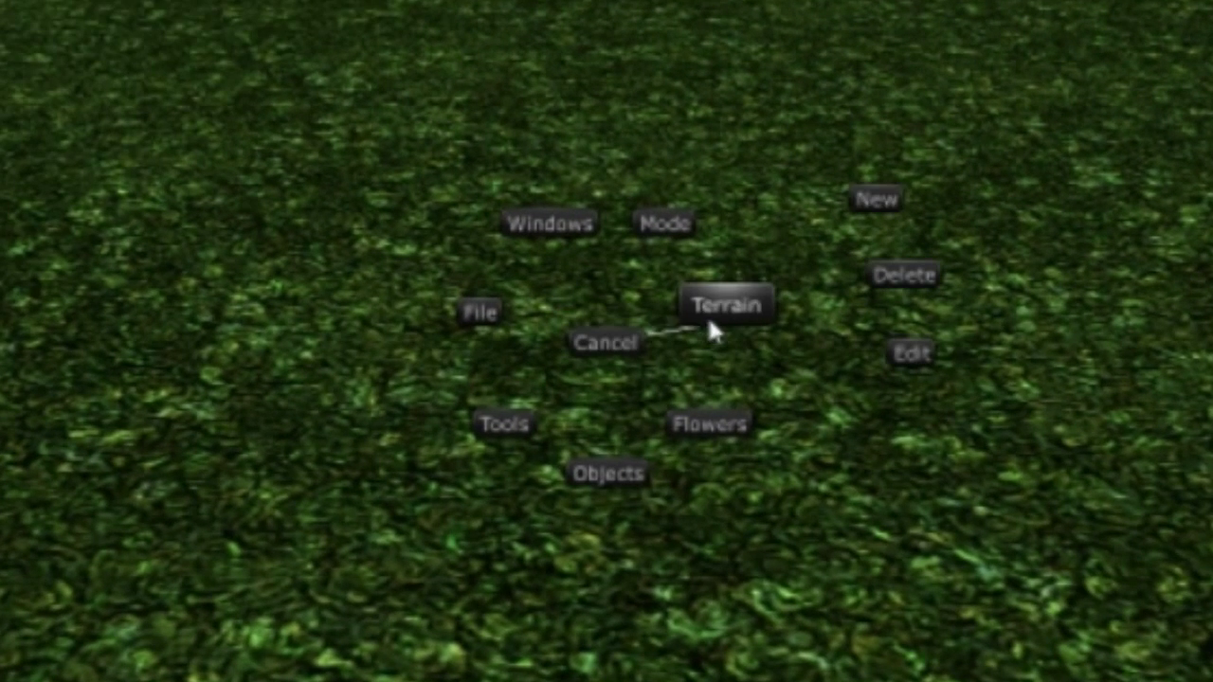
pyautogui.click(870, 193)
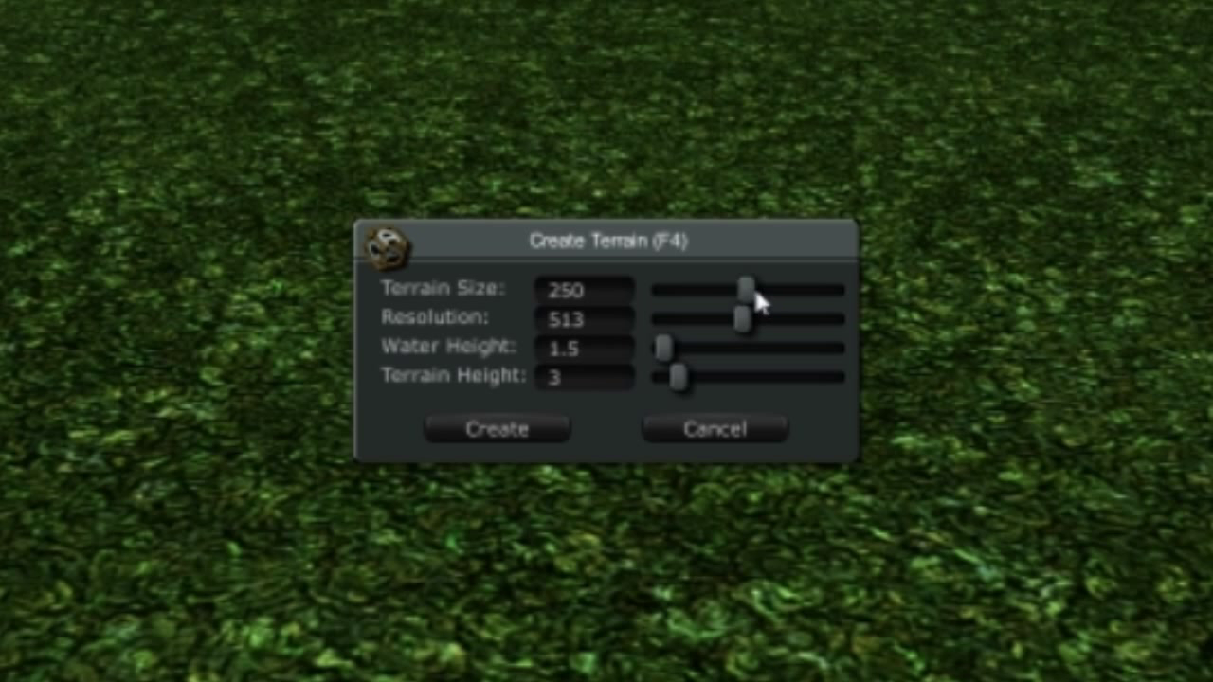
pyautogui.moveTo(748, 298); pyautogui.dragTo(864, 303)
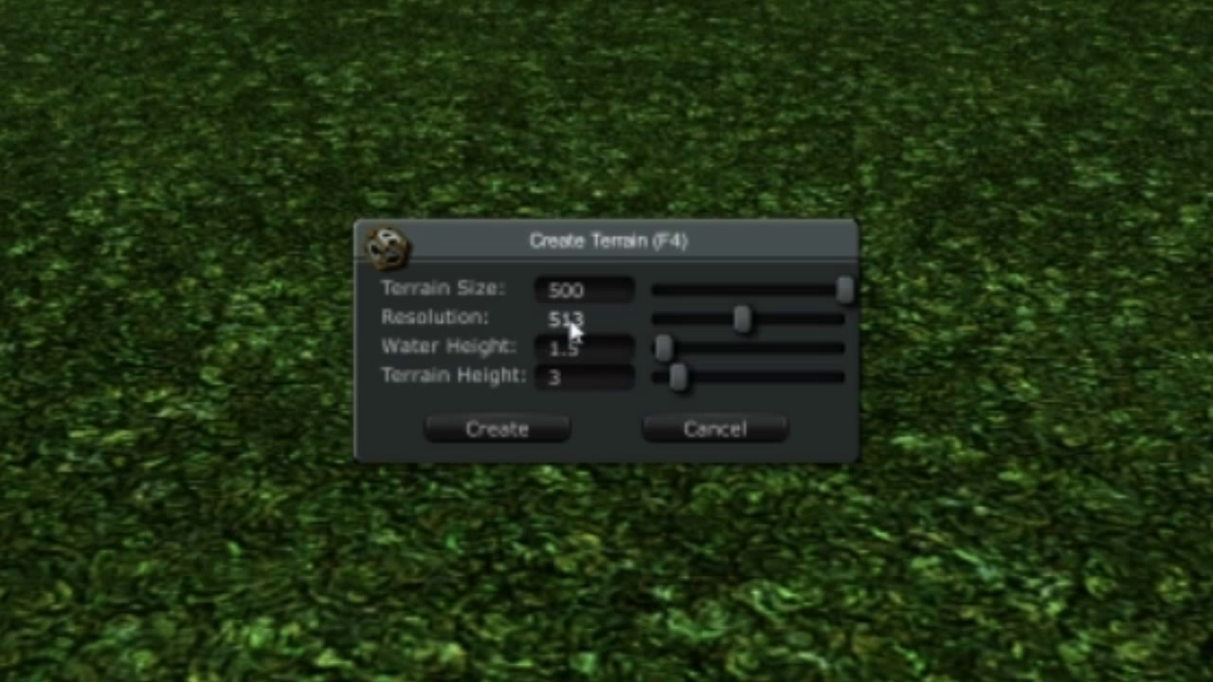
pyautogui.click(566, 319)
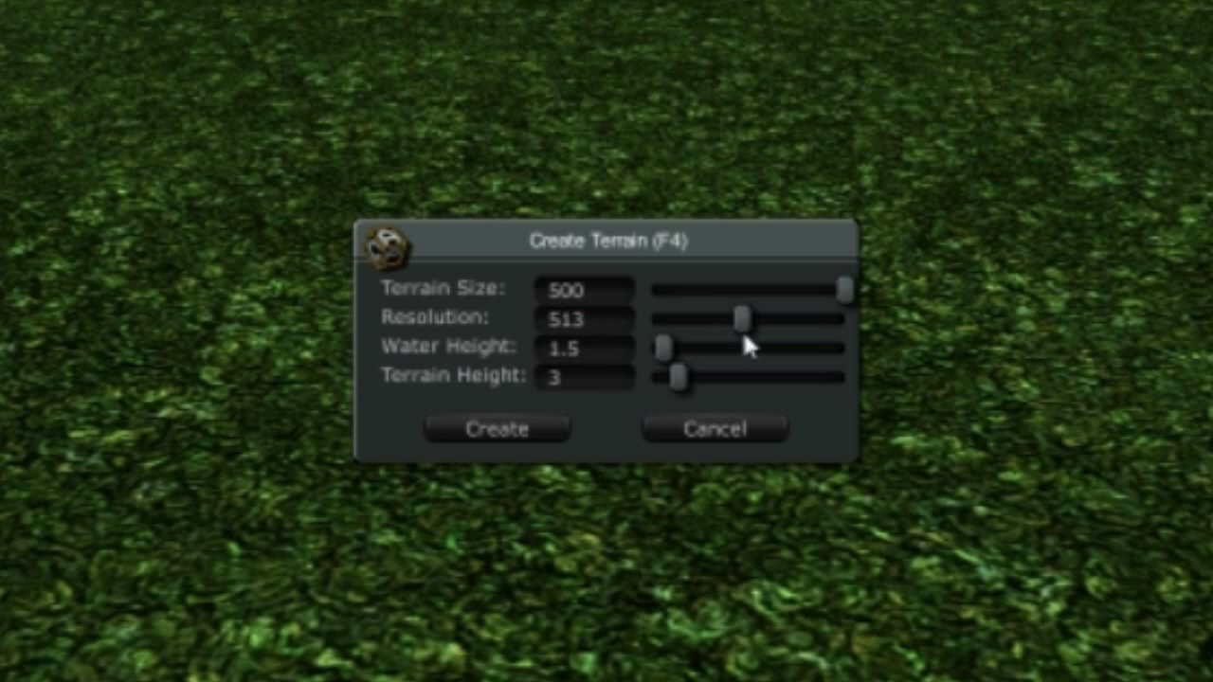
pyautogui.moveTo(744, 323); pyautogui.dragTo(851, 325)
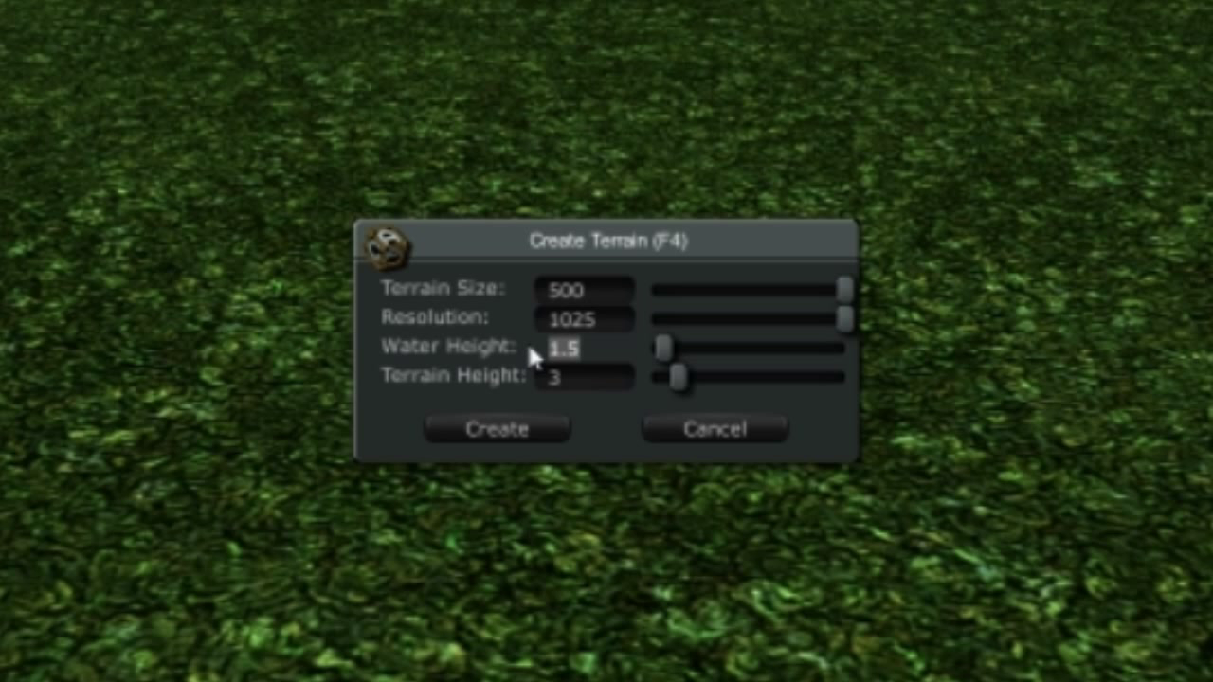
pyautogui.write('4')
pyautogui.press('Return')
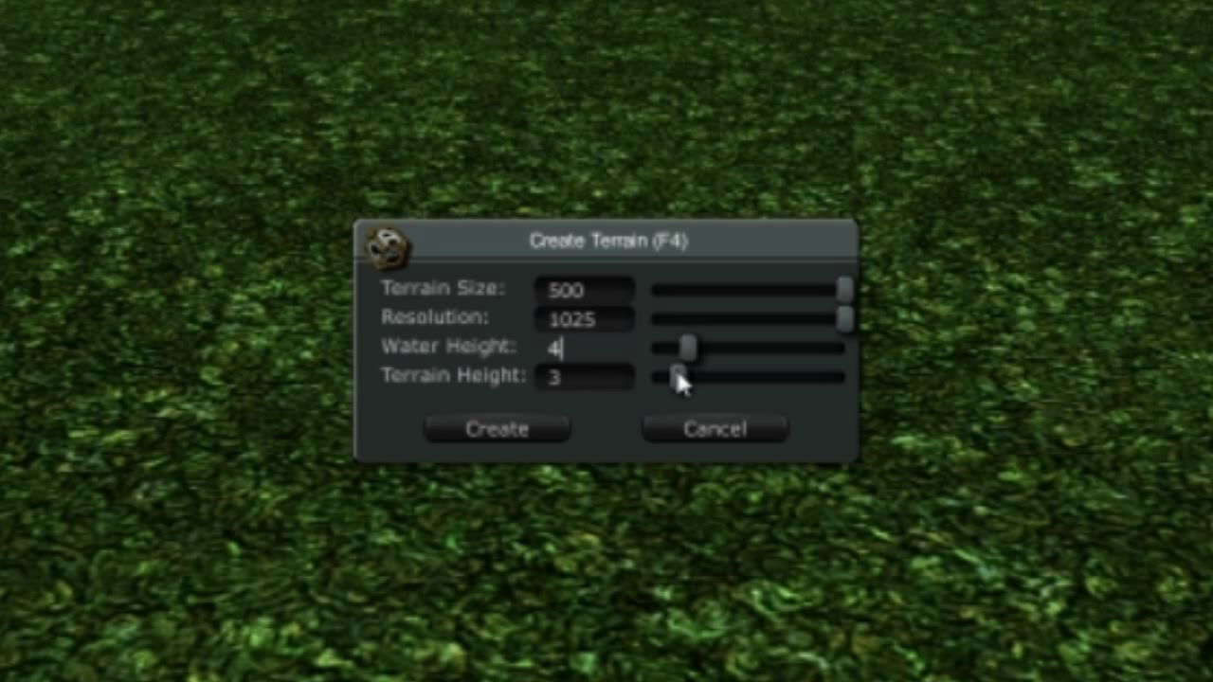
pyautogui.moveTo(679, 377); pyautogui.dragTo(646, 376)
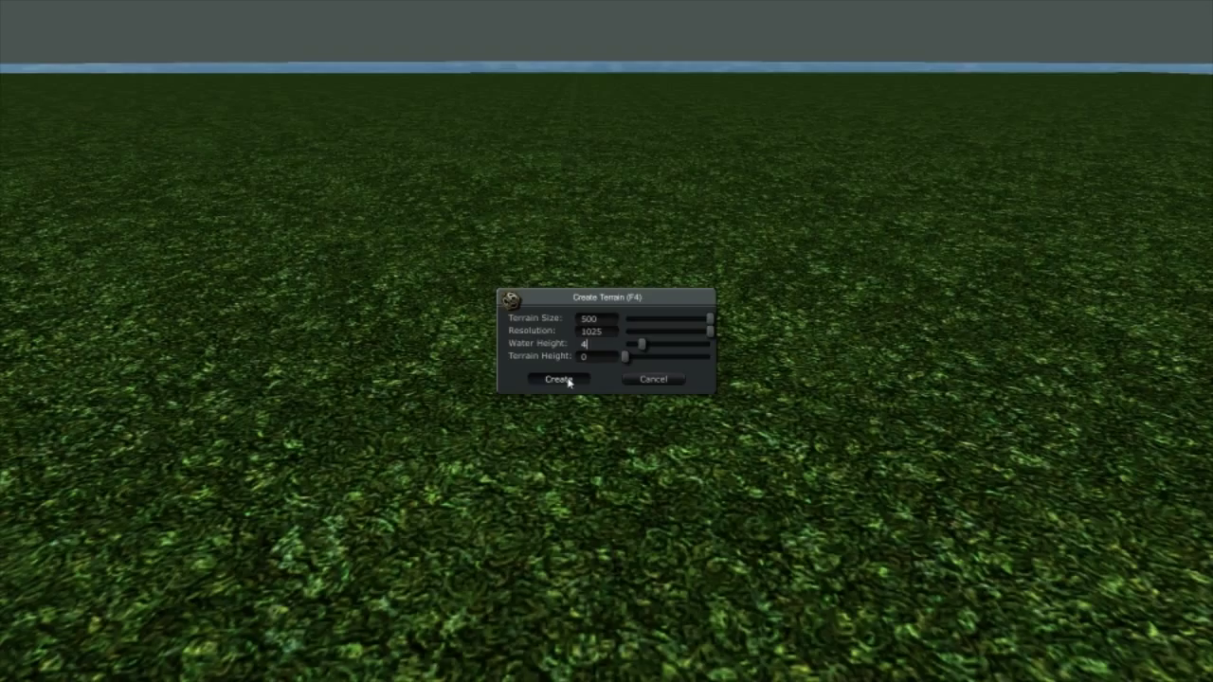
pyautogui.click(558, 379)
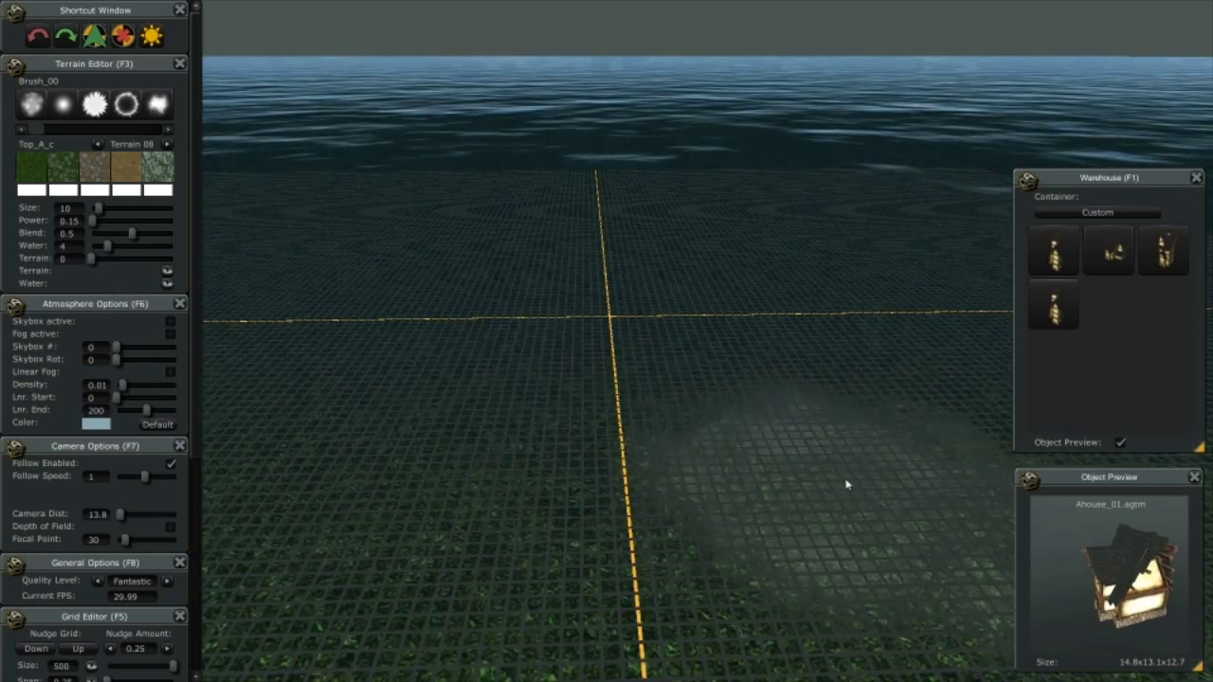
pyautogui.moveTo(721, 481); pyautogui.dragTo(796, 476, button='middle')
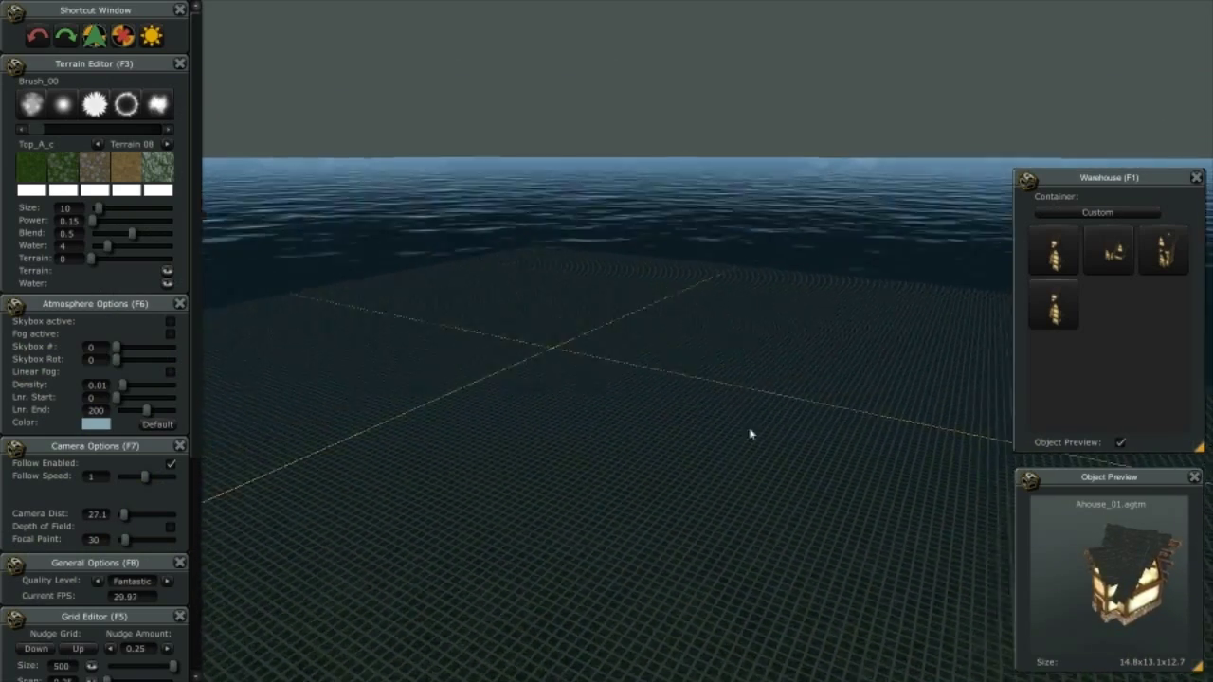
pyautogui.moveTo(617, 458); pyautogui.dragTo(795, 515, button='middle')
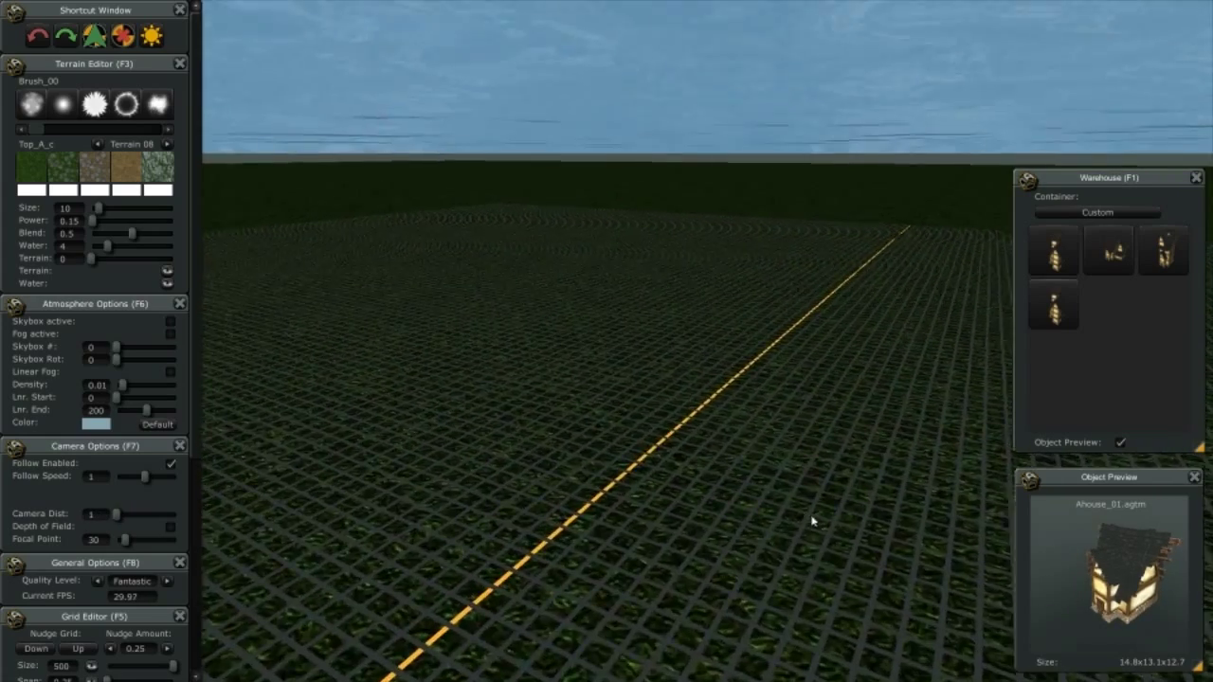
pyautogui.scroll(-3, 806, 521)
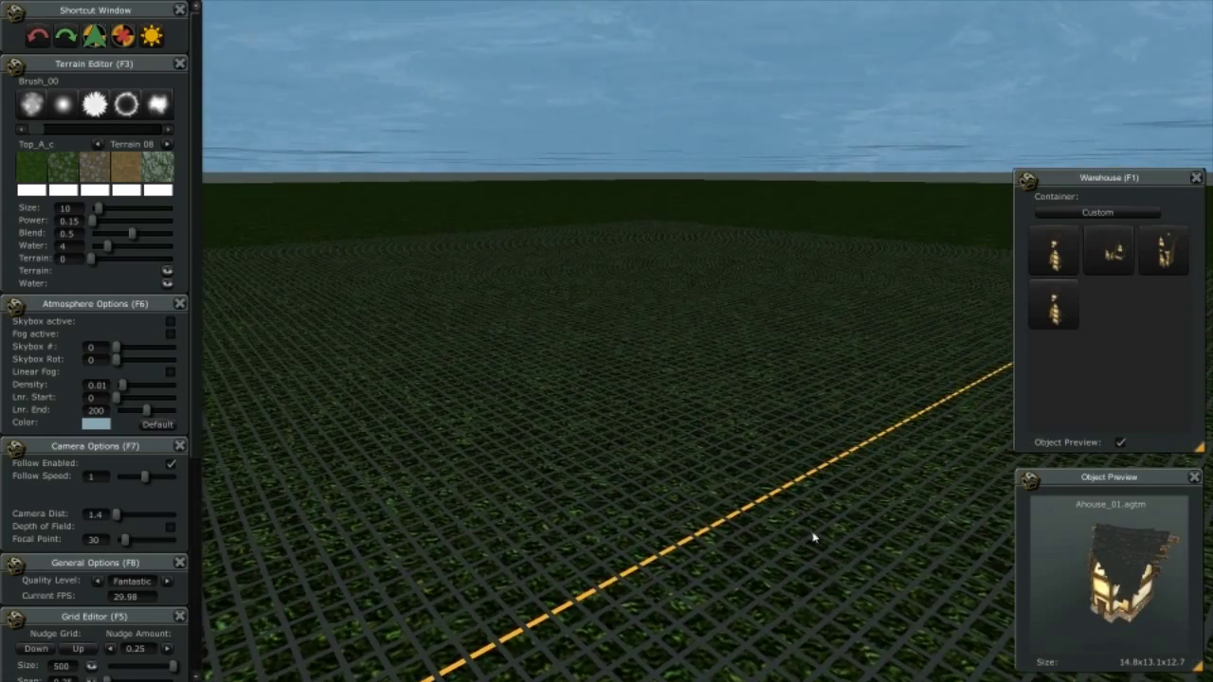
pyautogui.scroll(-5, 720, 544)
pyautogui.moveTo(721, 544); pyautogui.dragTo(663, 568, button='middle')
pyautogui.scroll(3, 604, 569)
pyautogui.scroll(2, 680, 477)
pyautogui.scroll(-5, 701, 488)
pyautogui.scroll(3, 716, 488)
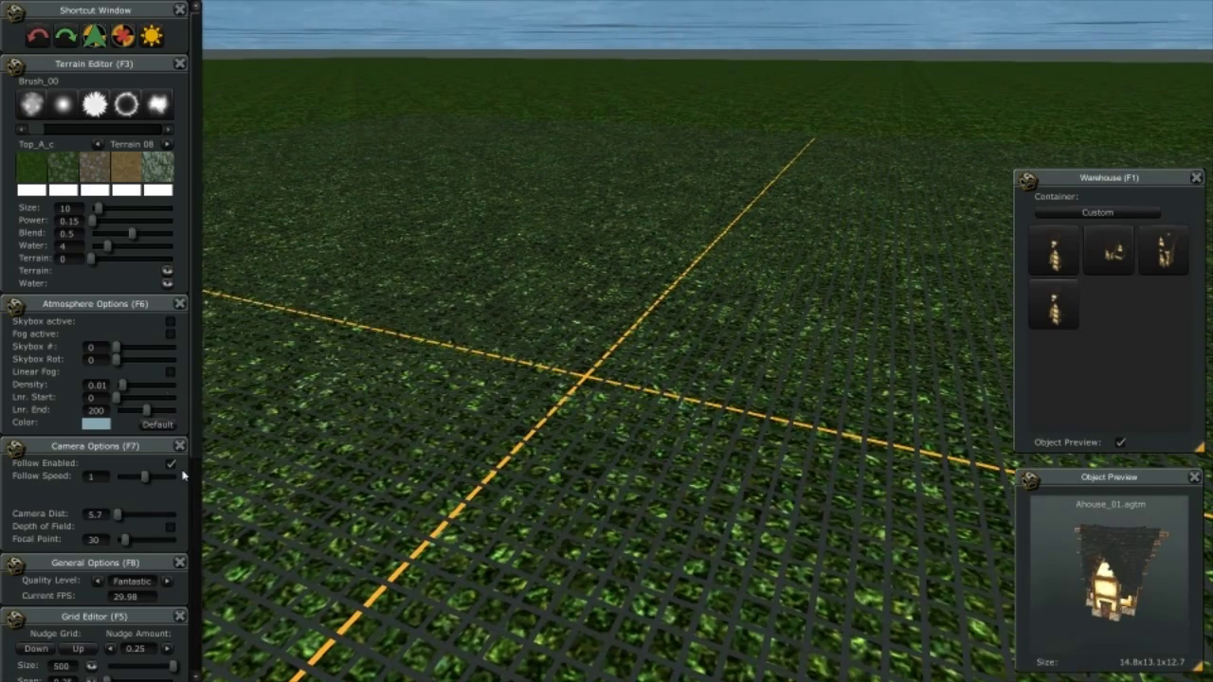
# - Undock the Grid Editor and set grid snap to 6.5 with 5 cells
pyautogui.moveTo(116, 617)
pyautogui.mouseDown()
pyautogui.moveTo(574, 283)
pyautogui.moveTo(595, 252)
pyautogui.mouseUp()
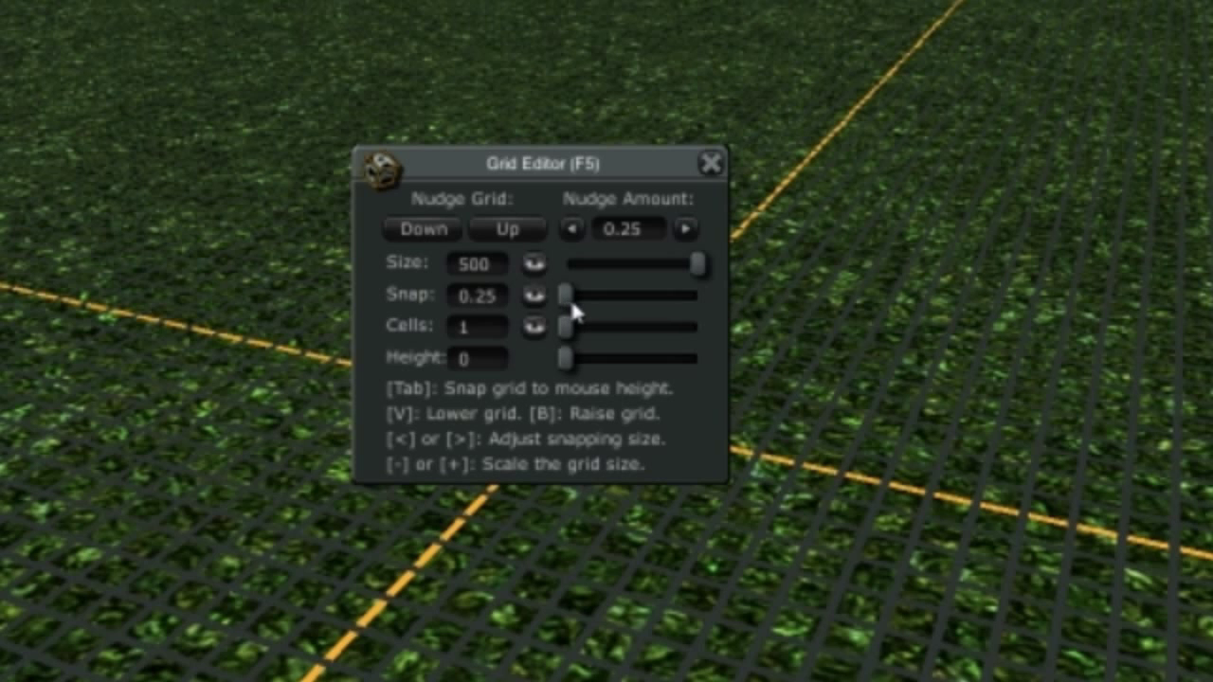
pyautogui.moveTo(574, 313)
pyautogui.mouseDown()
pyautogui.moveTo(590, 315)
pyautogui.moveTo(575, 336)
pyautogui.moveTo(597, 333)
pyautogui.mouseUp()
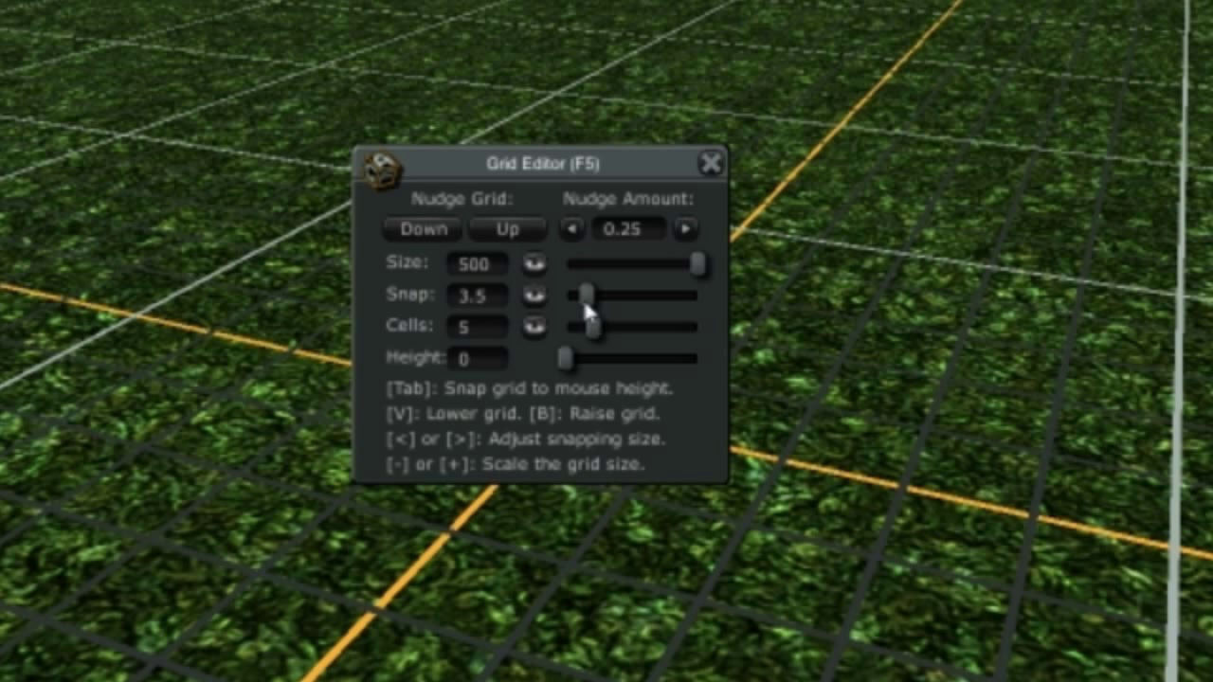
pyautogui.moveTo(587, 301); pyautogui.dragTo(607, 308)
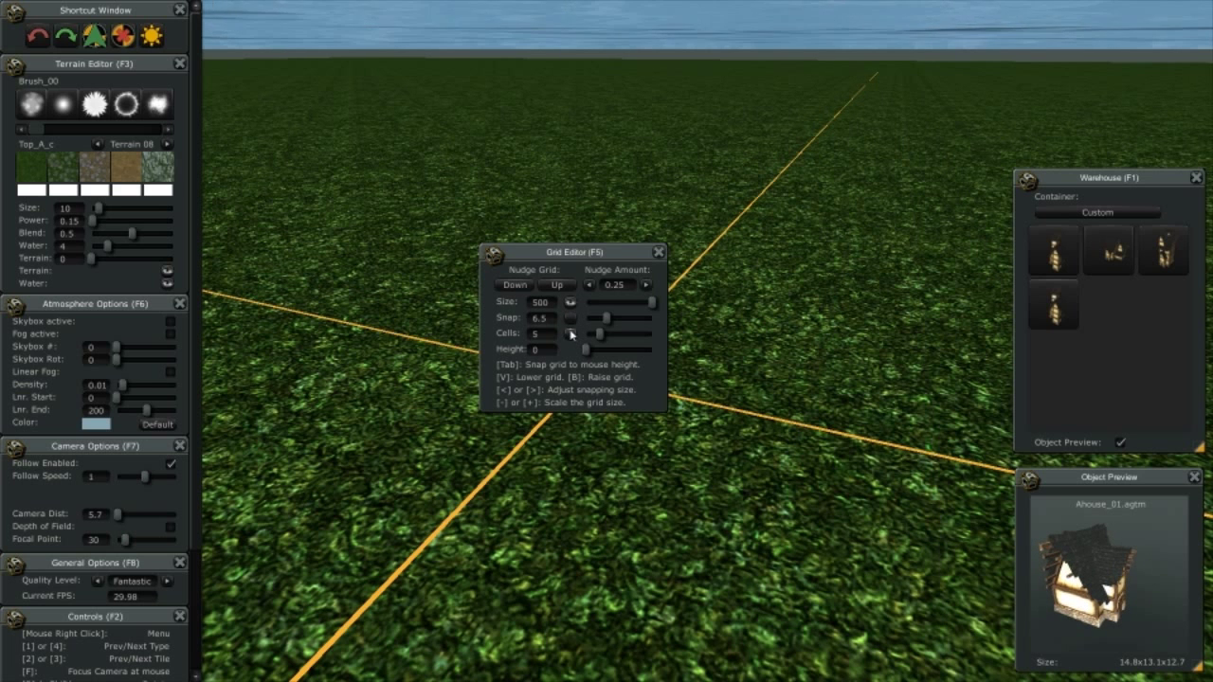
# - Toggle the grid axis and cell line visibility, then re-dock the Grid Editor
pyautogui.click(570, 301)
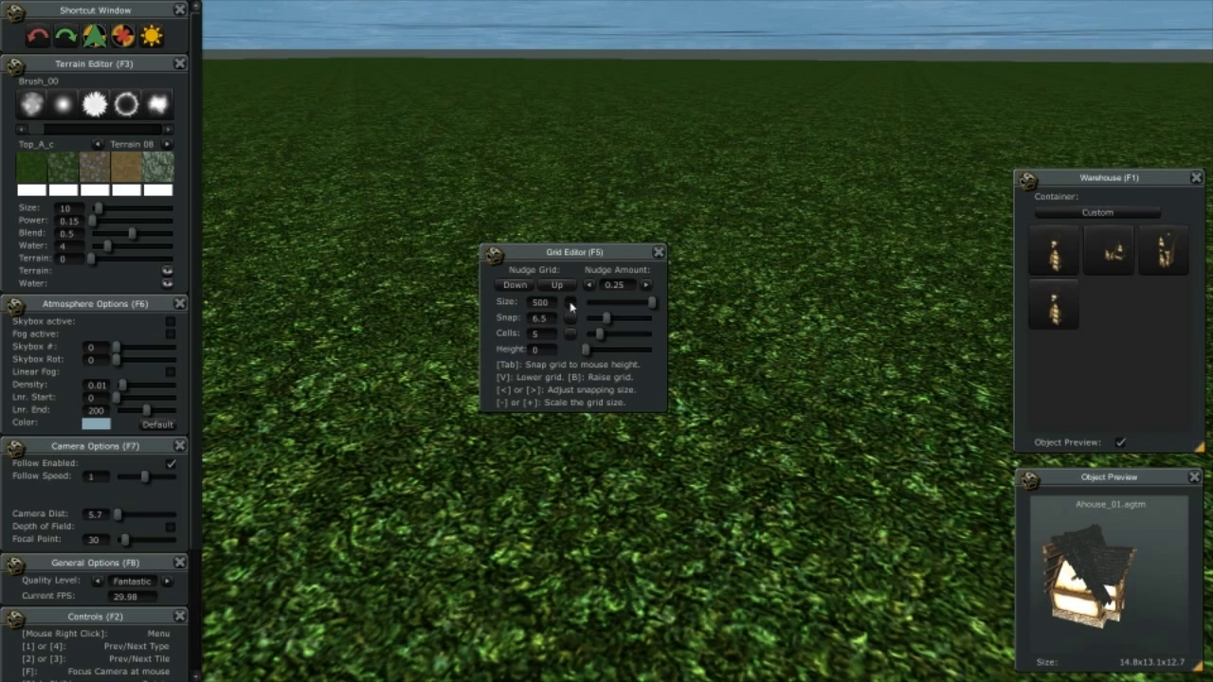
pyautogui.click(571, 303)
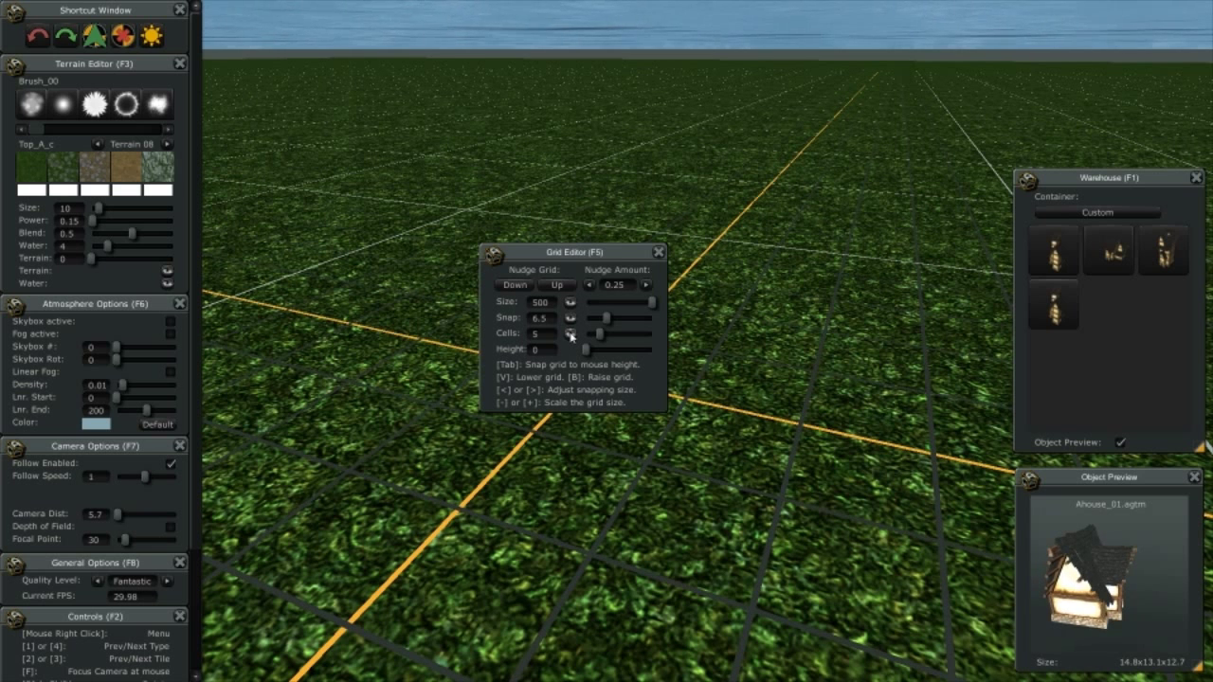
pyautogui.click(570, 334)
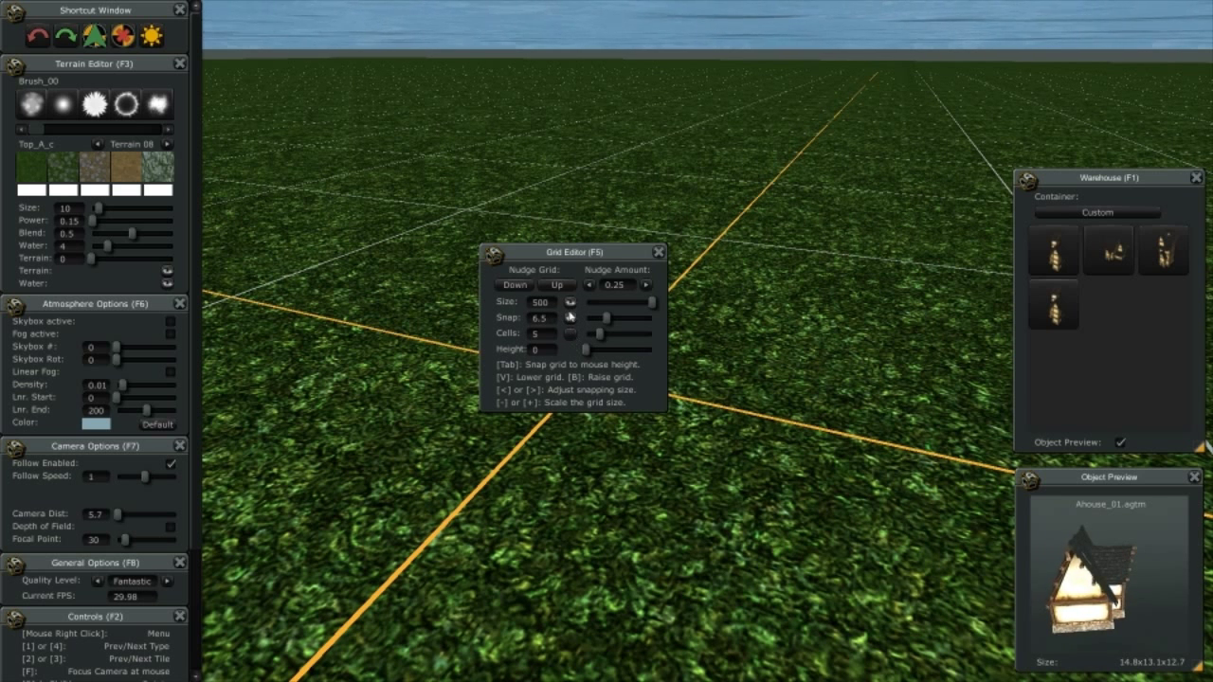
pyautogui.click(570, 305)
pyautogui.click(570, 303)
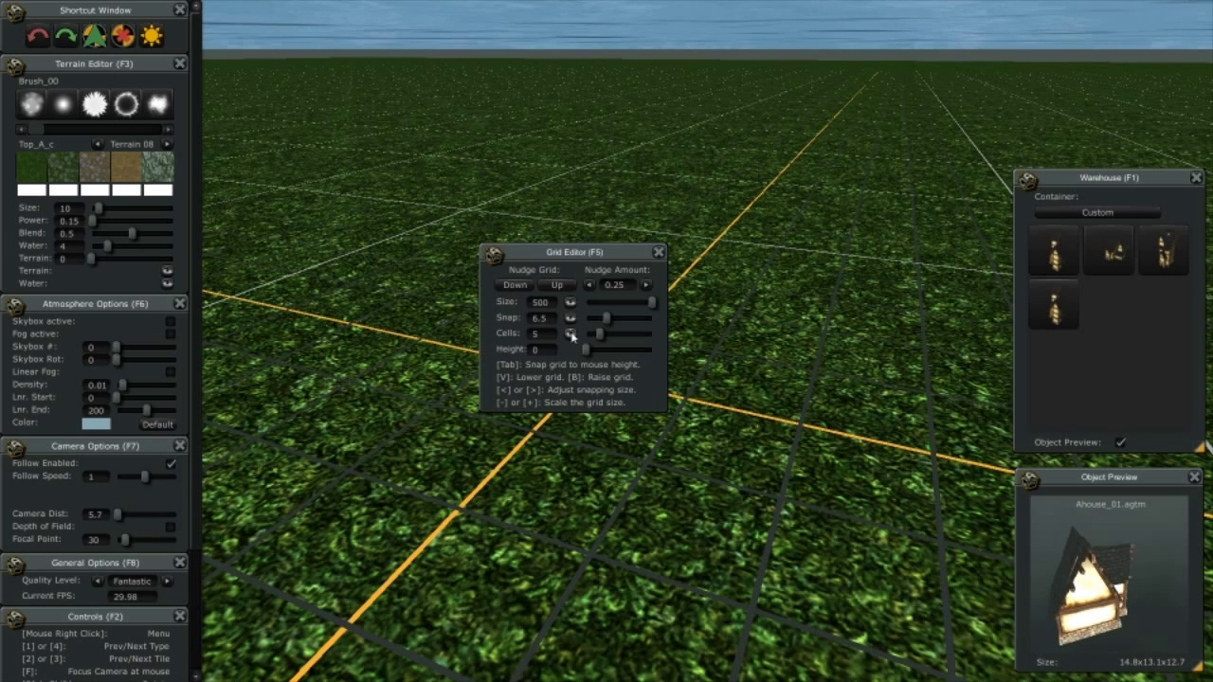
pyautogui.click(570, 334)
pyautogui.moveTo(550, 285); pyautogui.dragTo(158, 399)
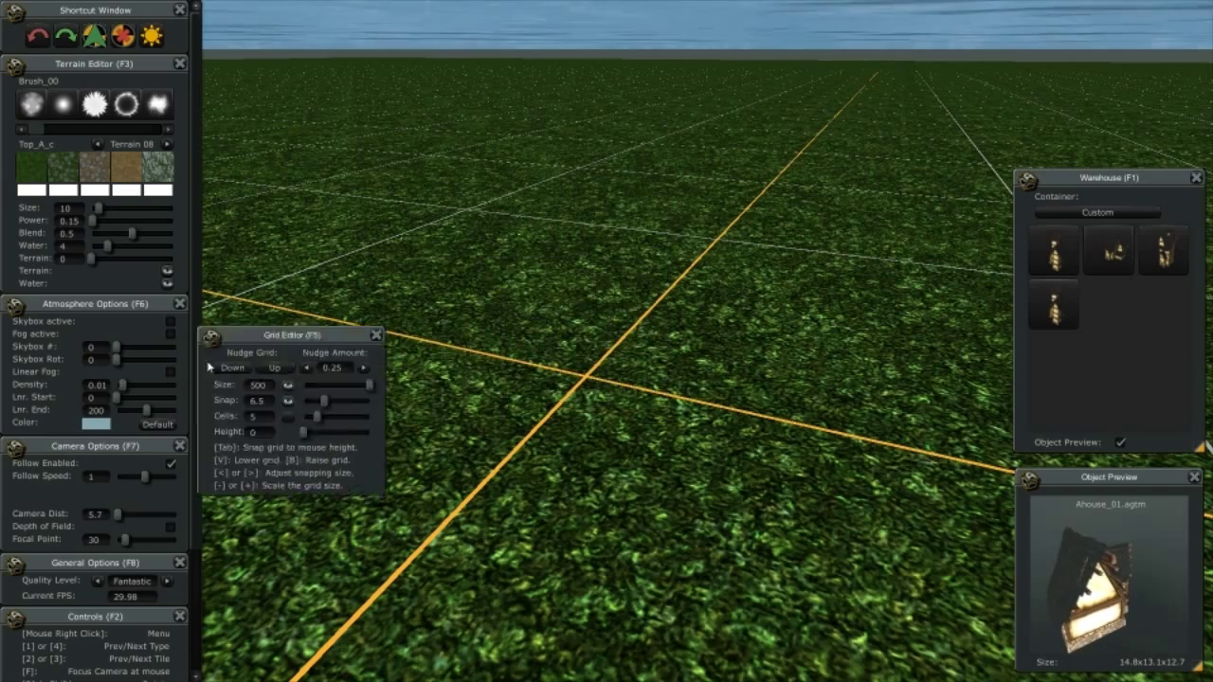